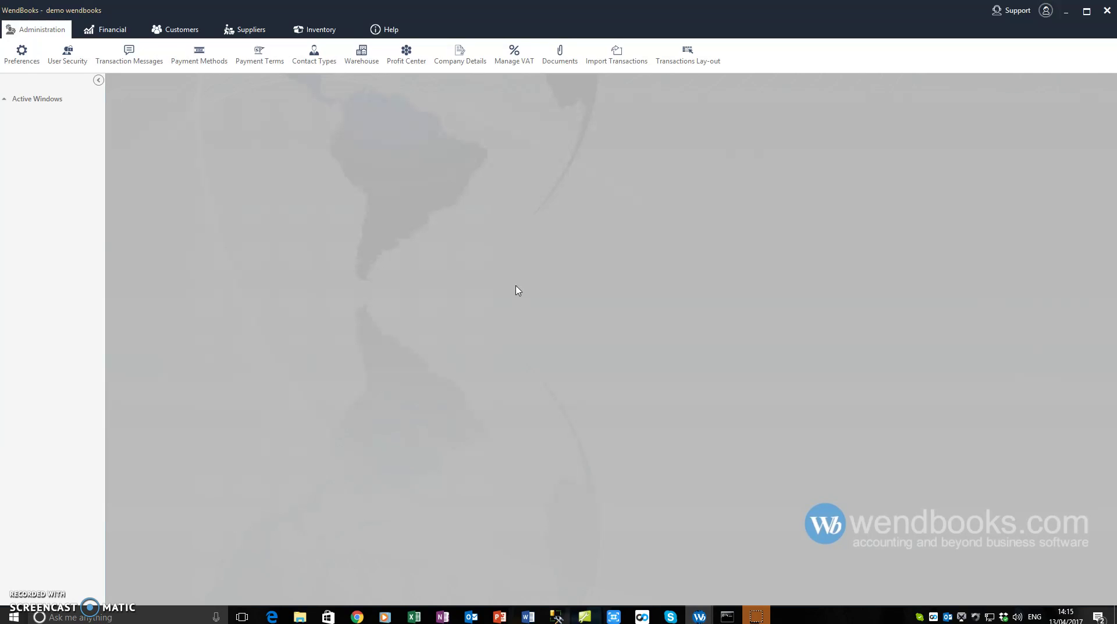
Open Preferences, examine the closing date, closing date password and discount account settings, and close the dialog
click(521, 283)
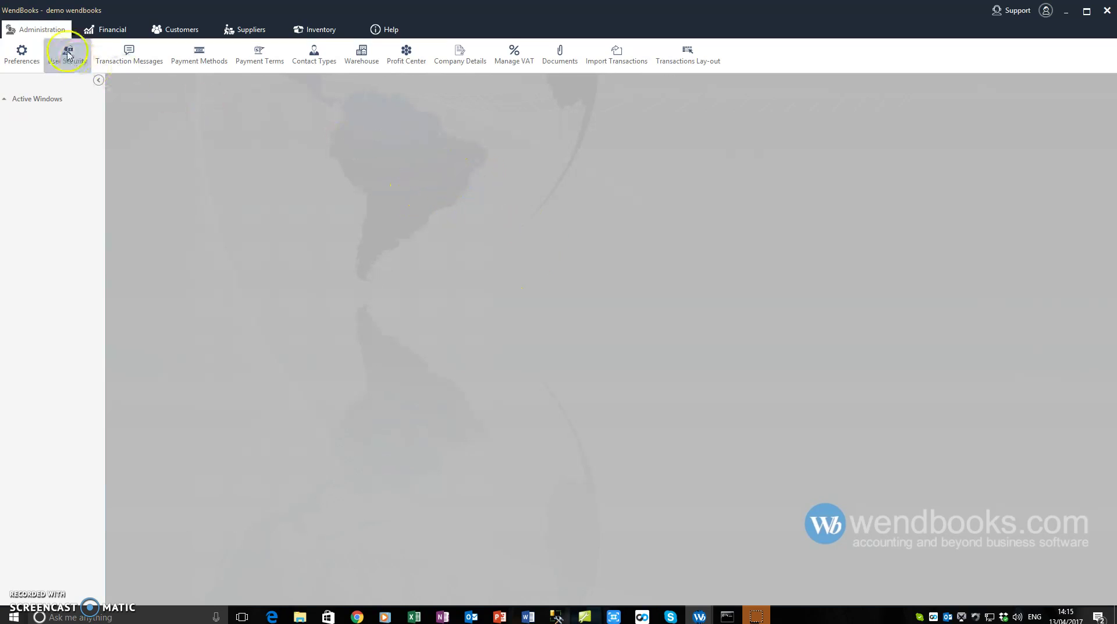
click(21, 61)
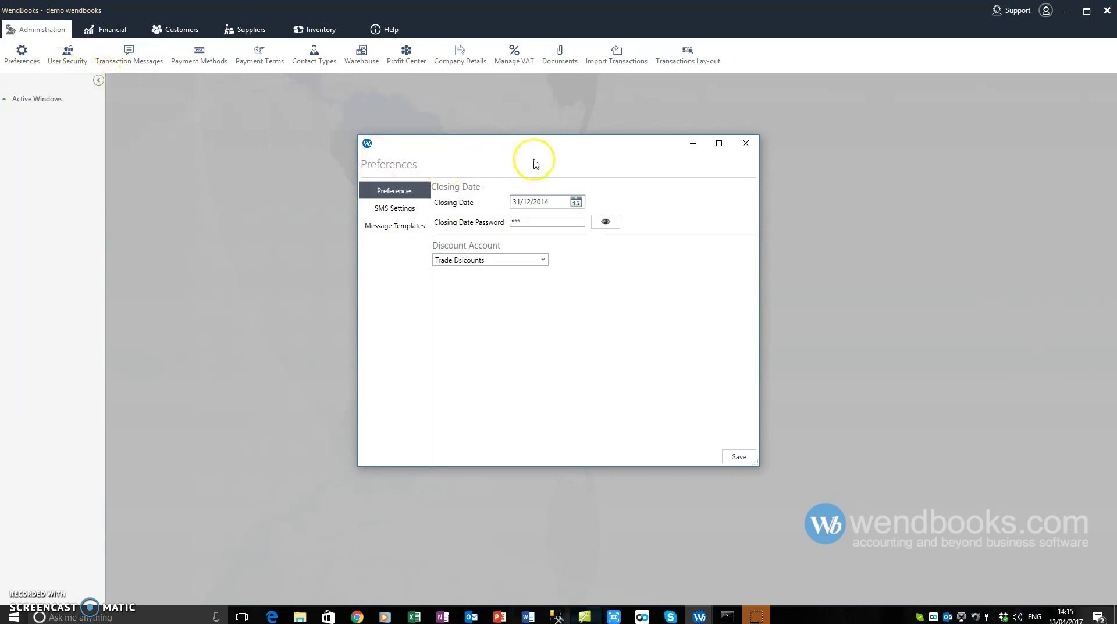
drag(543, 147, 495, 143)
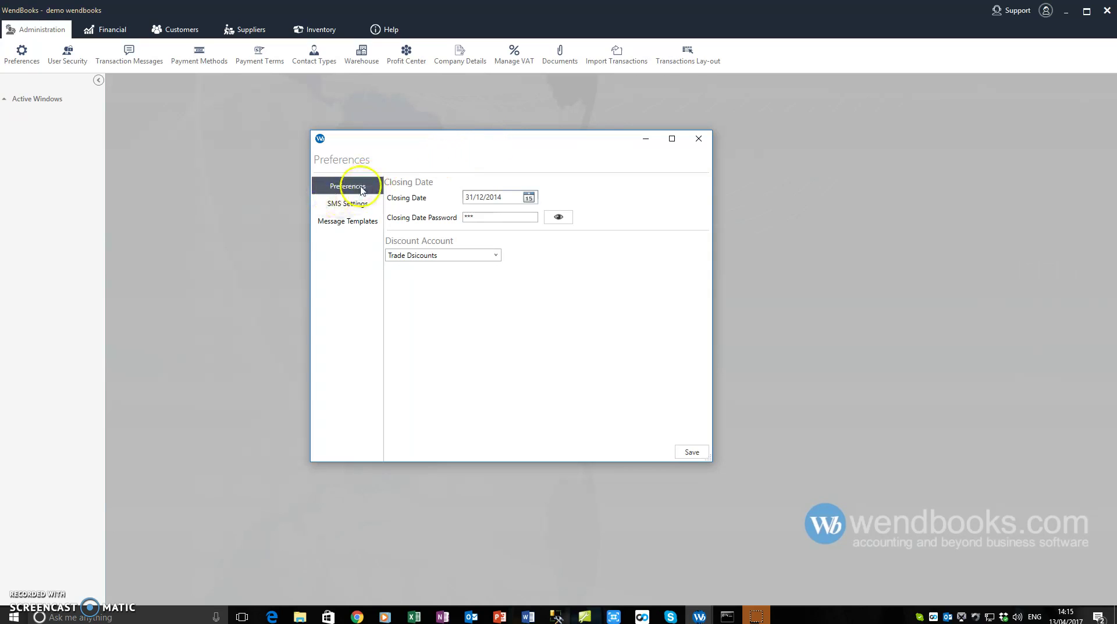
click(508, 198)
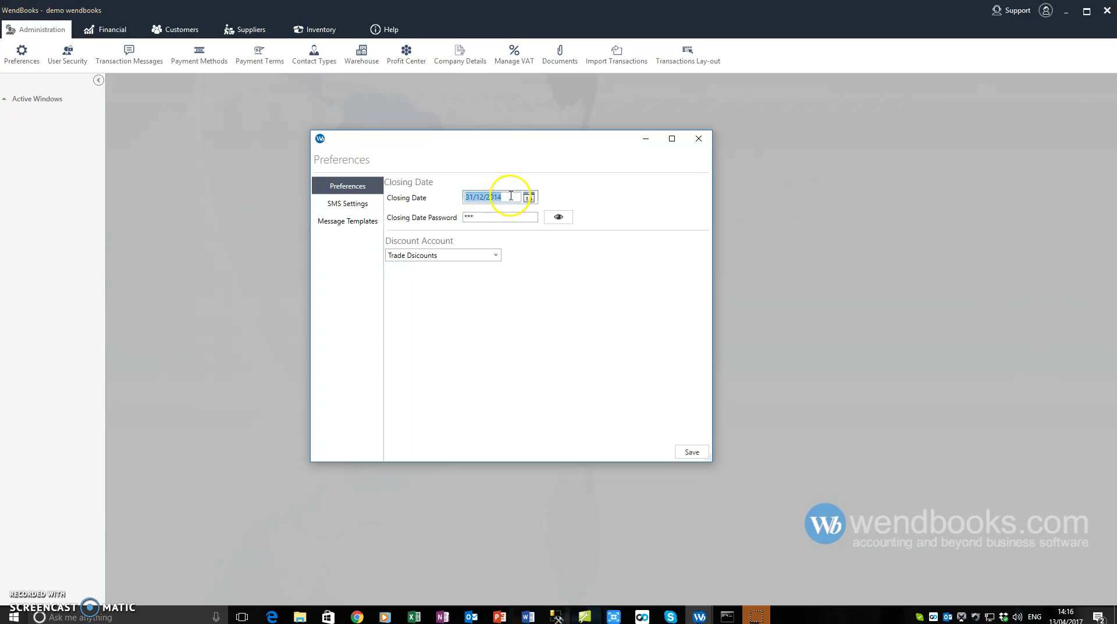
click(506, 217)
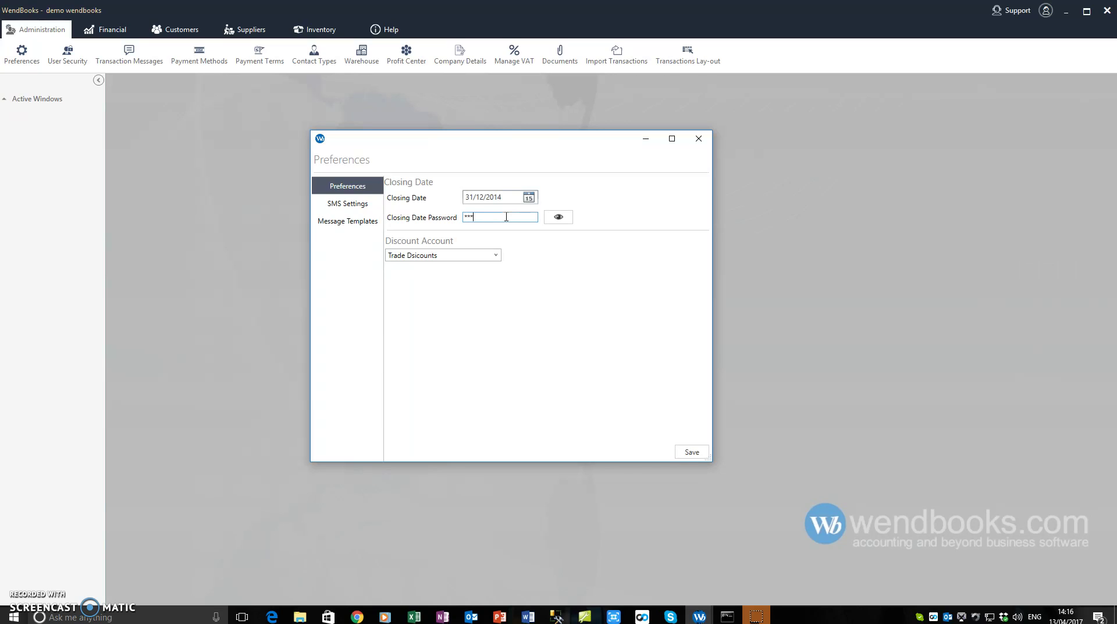
click(508, 197)
click(511, 196)
click(511, 219)
click(454, 245)
click(698, 139)
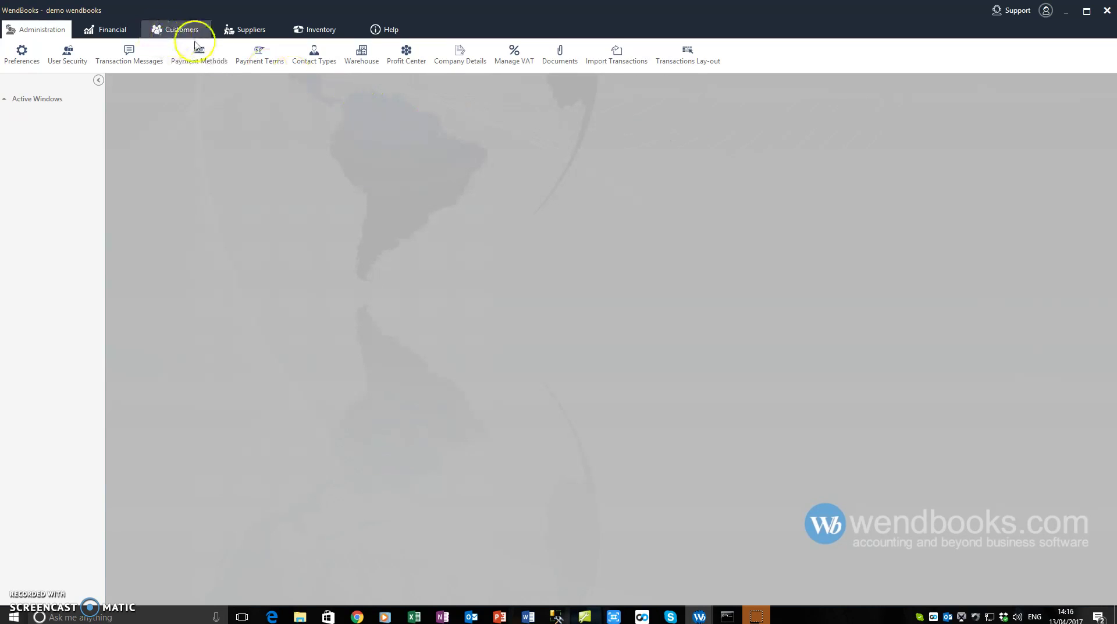
Start a new invoice from the Customer Center and add a line for the My Service 1 item
click(195, 46)
click(189, 32)
click(37, 58)
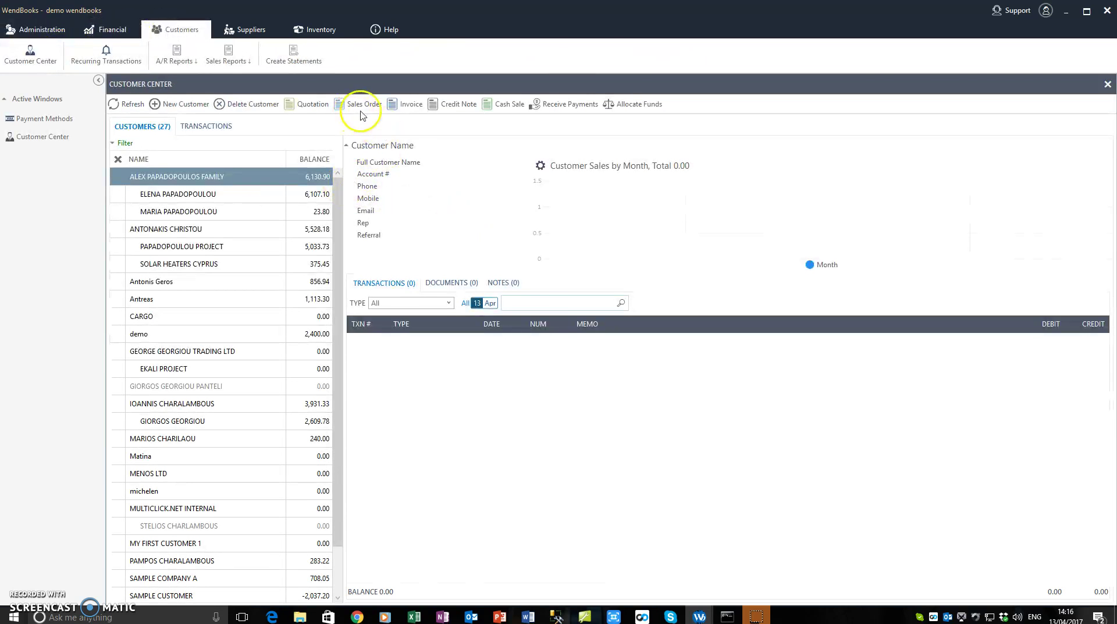
click(397, 107)
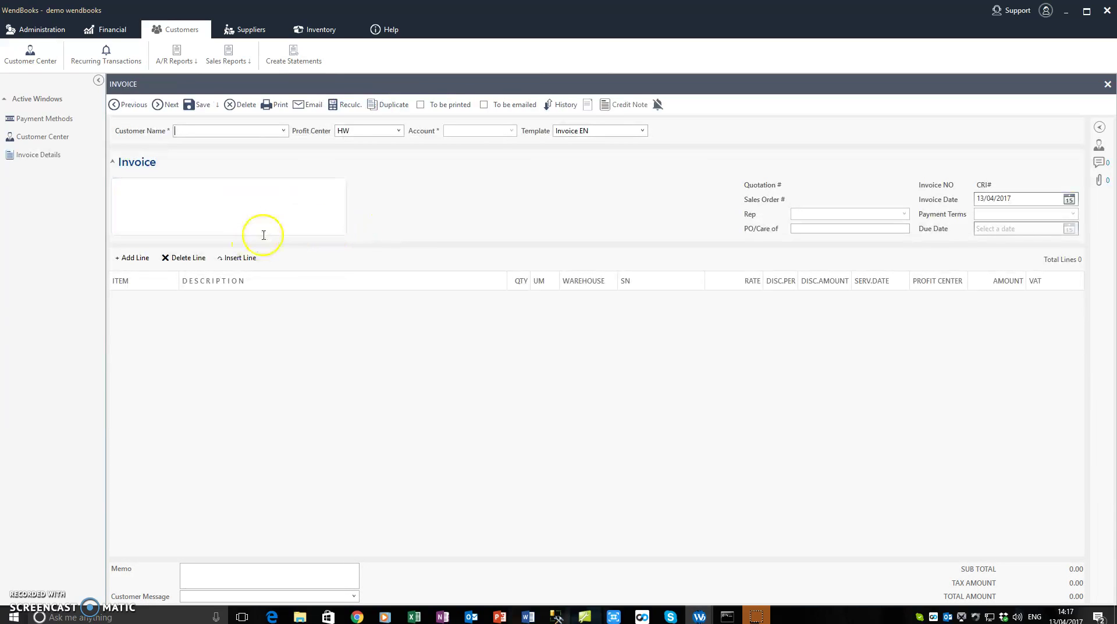
click(132, 257)
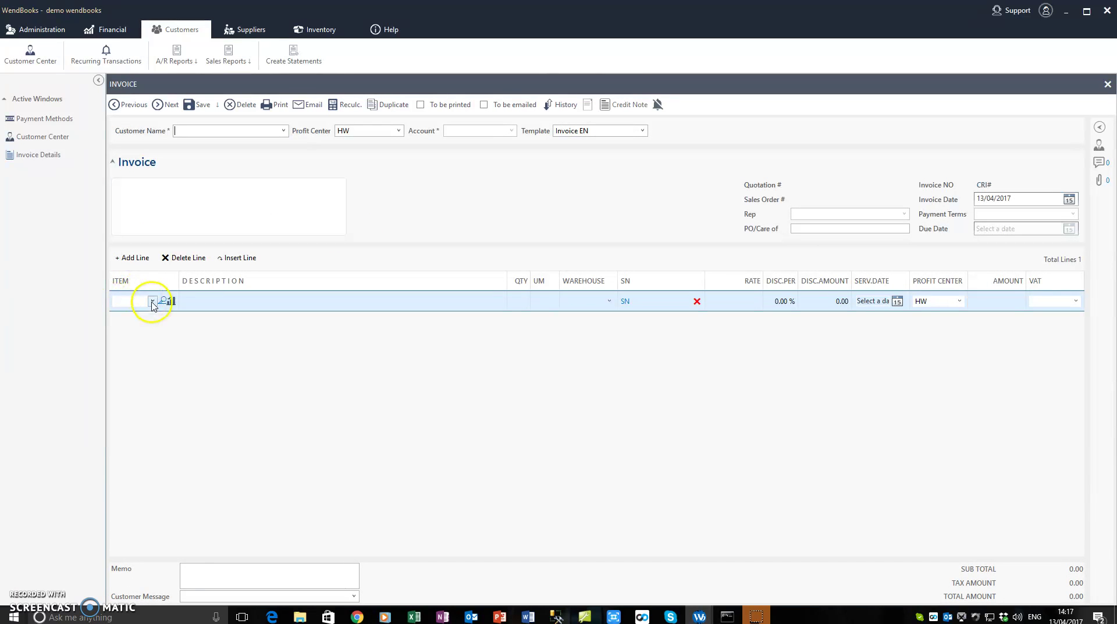
click(152, 301)
click(143, 353)
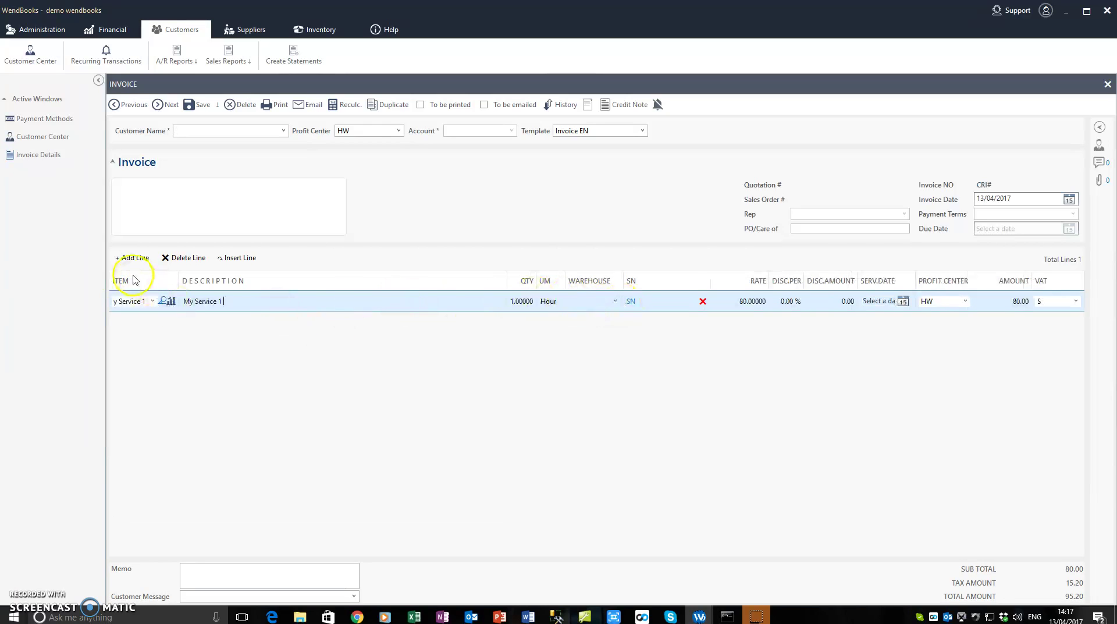
Add a Discount item line with a rate of -10 to the invoice, and delete that line again
click(136, 258)
click(124, 321)
text(D)
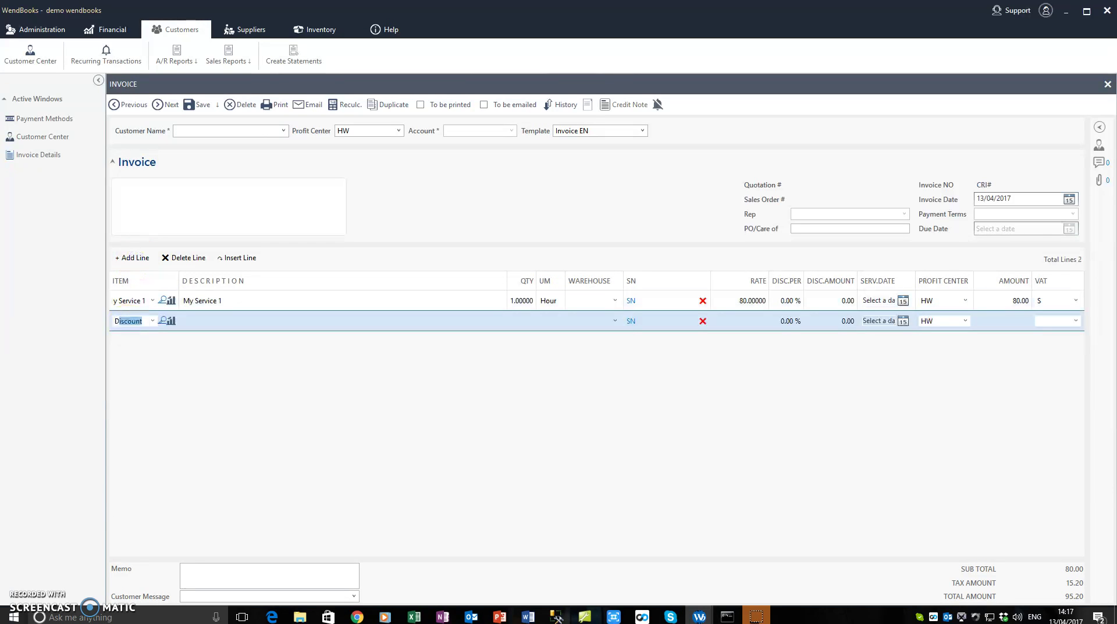
text(is)
key(Tab)
click(1010, 323)
text(-10)
key(Tab)
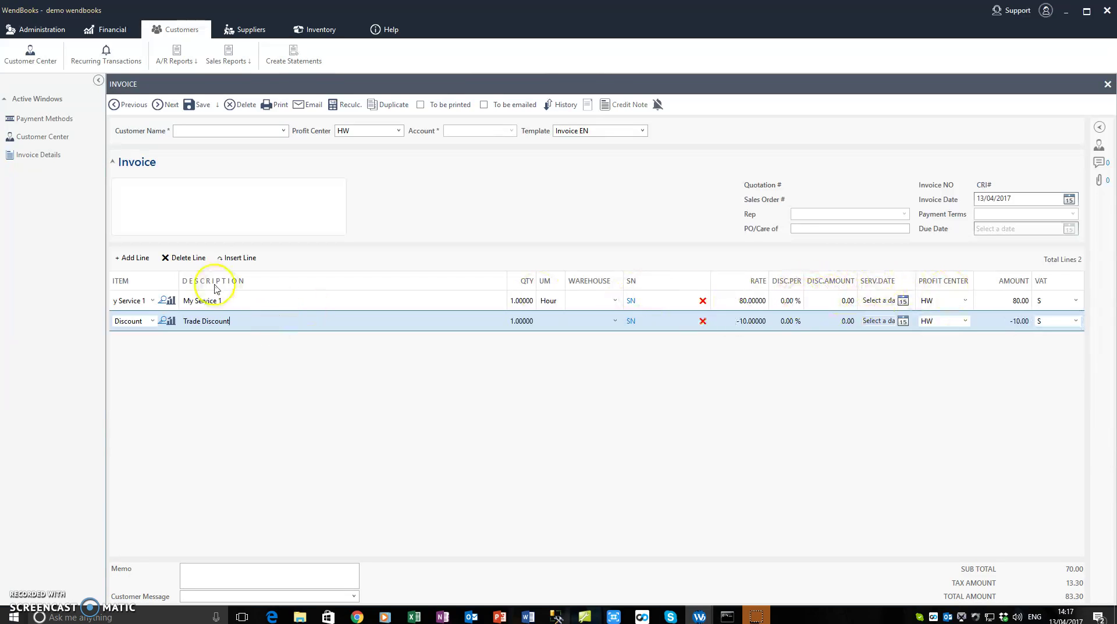
click(188, 260)
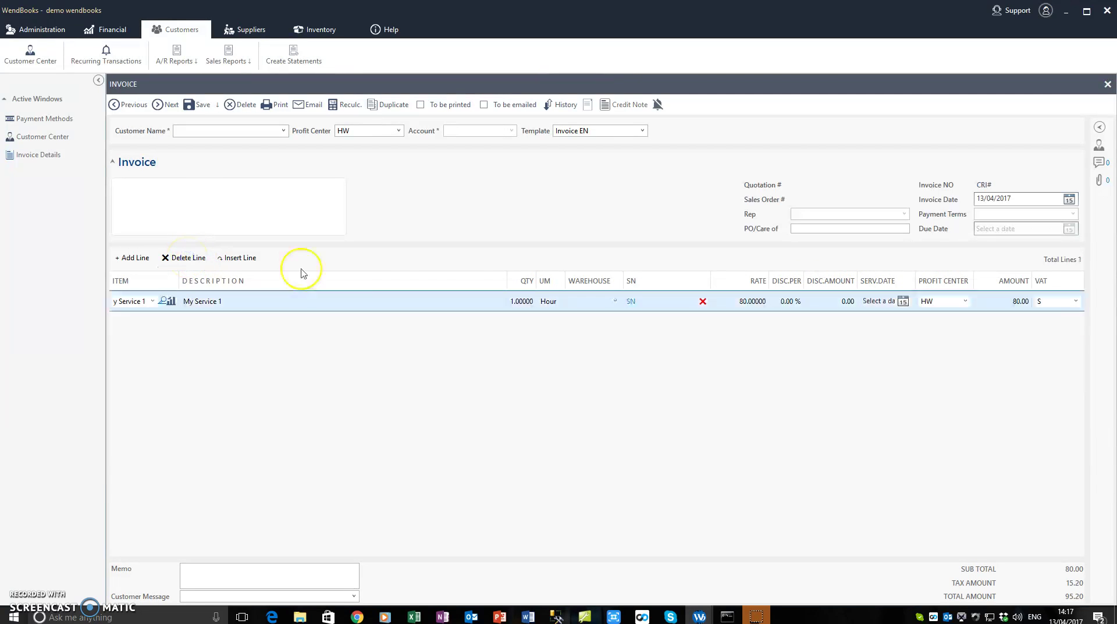
Set the discount amount of the My Service 1 invoice line to 10
click(836, 303)
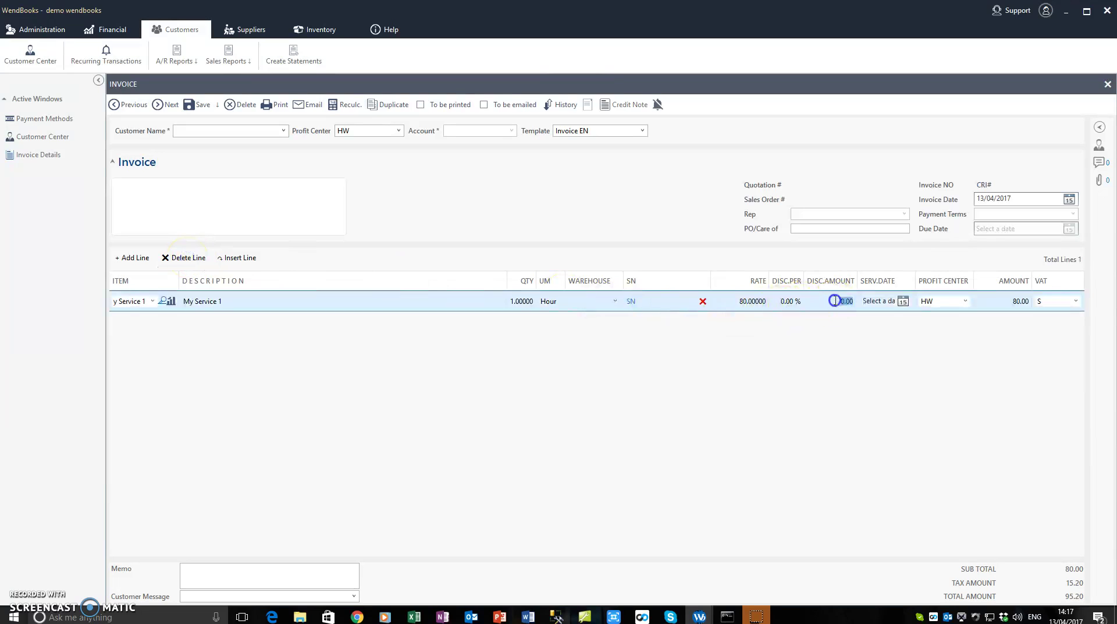
text(10)
click(272, 202)
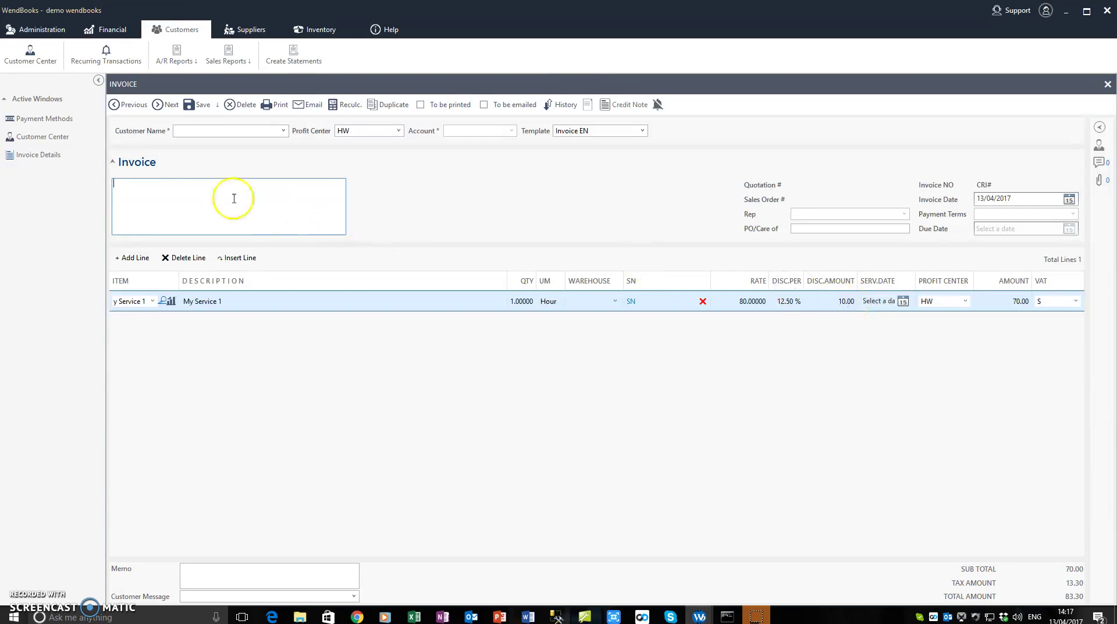
Reopen Preferences and examine the accounts available as the discount account, leaving the selection as it is
click(36, 29)
click(19, 58)
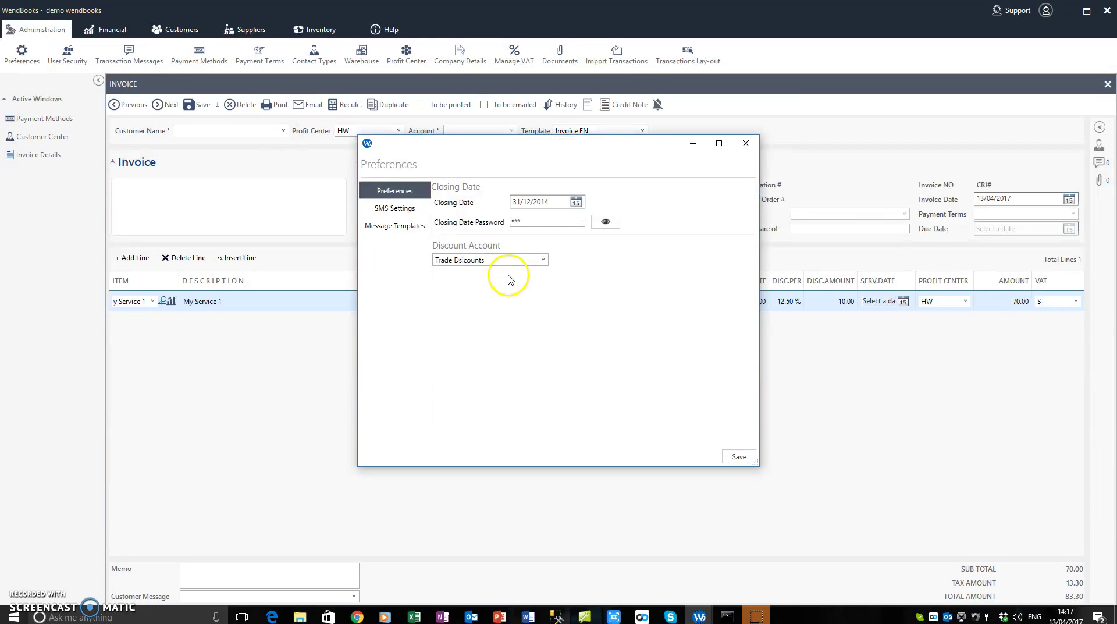
click(543, 260)
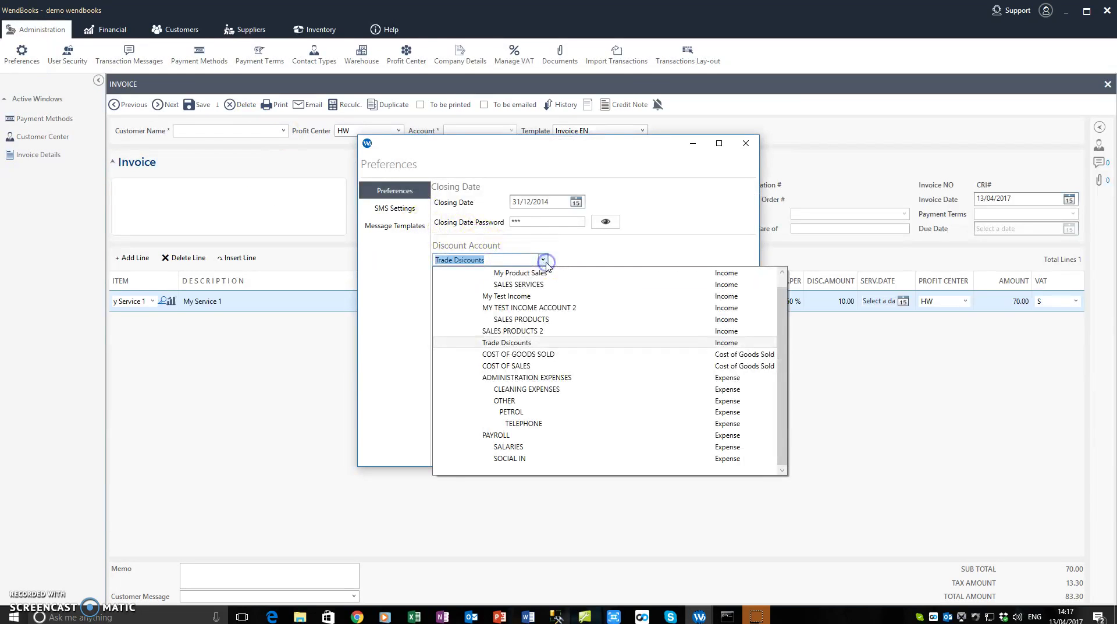
click(638, 252)
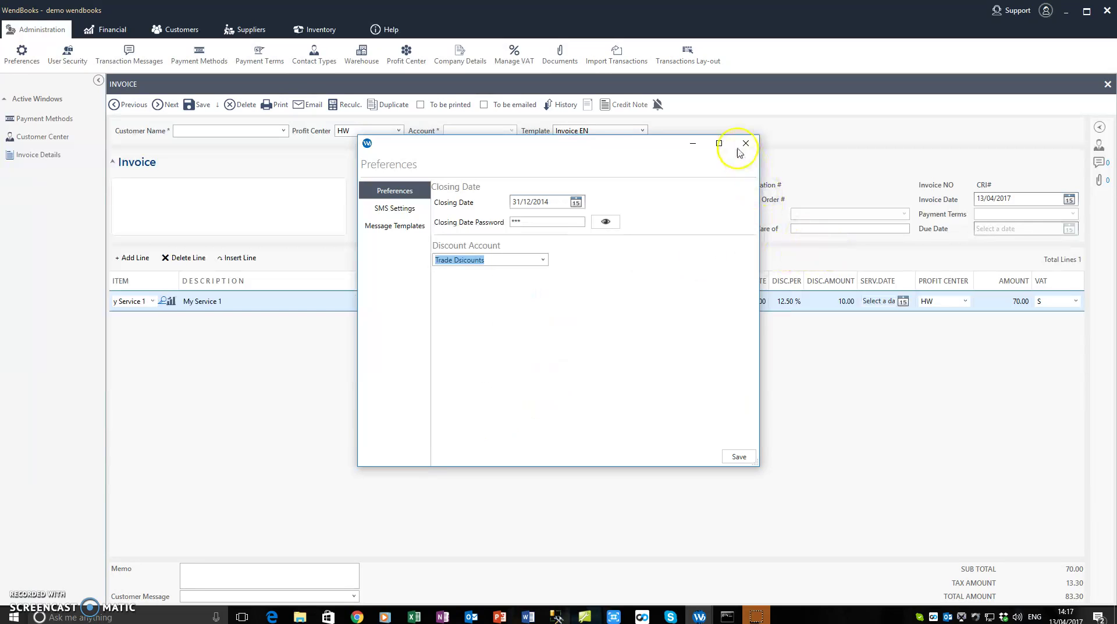
Examine the SMS settings in Preferences and close the dialog
click(395, 209)
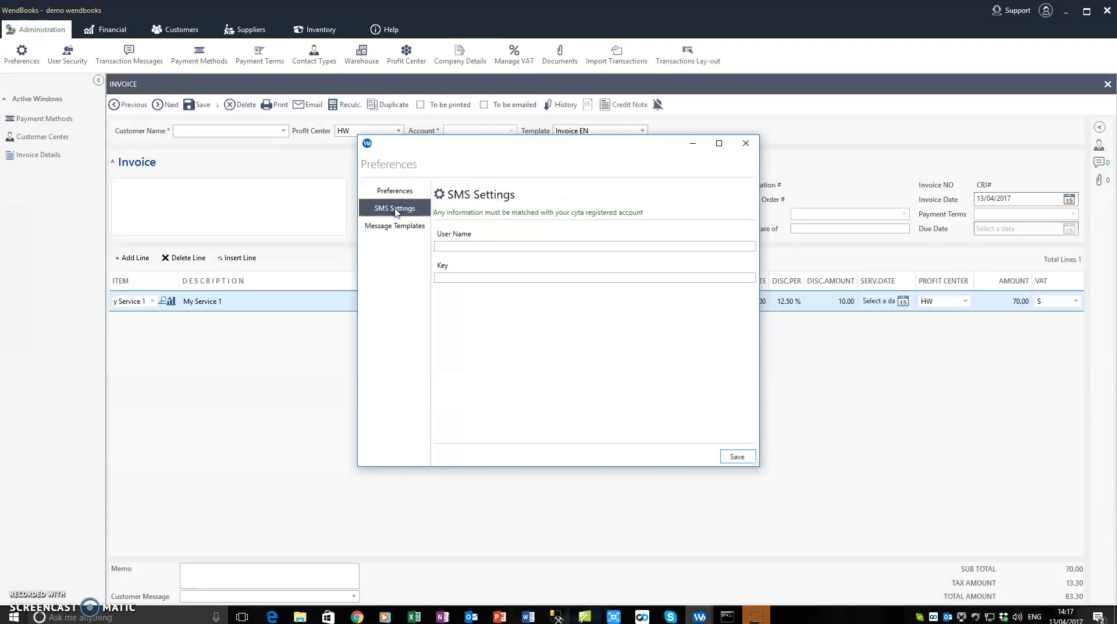
click(397, 211)
click(391, 212)
click(467, 243)
click(745, 144)
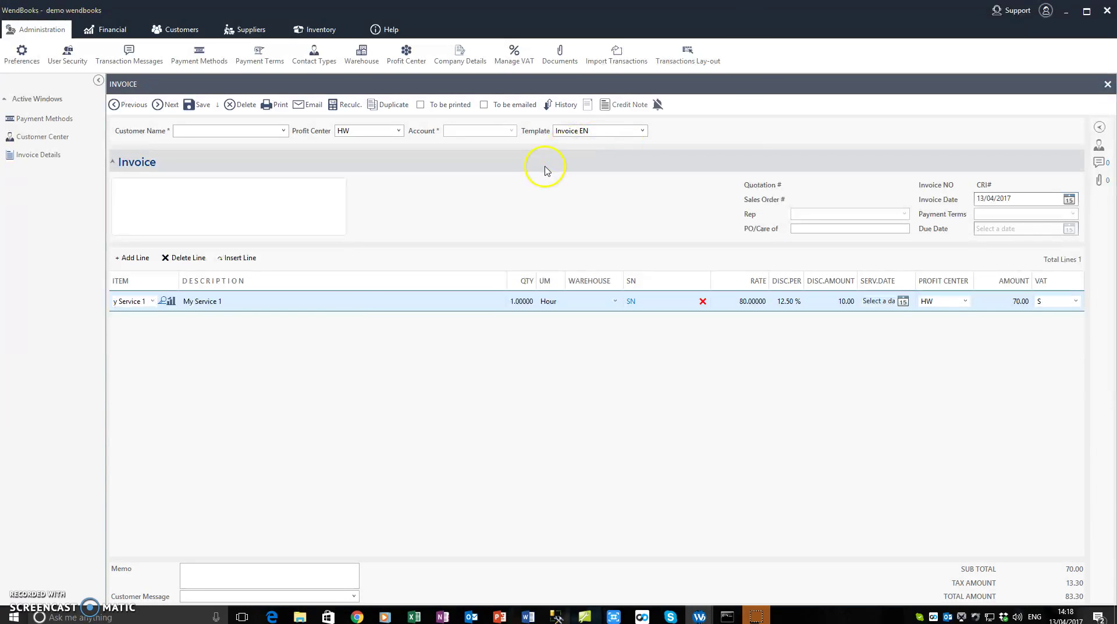
Open the customer statements window and examine its statement period dates and SMS statement option
click(166, 106)
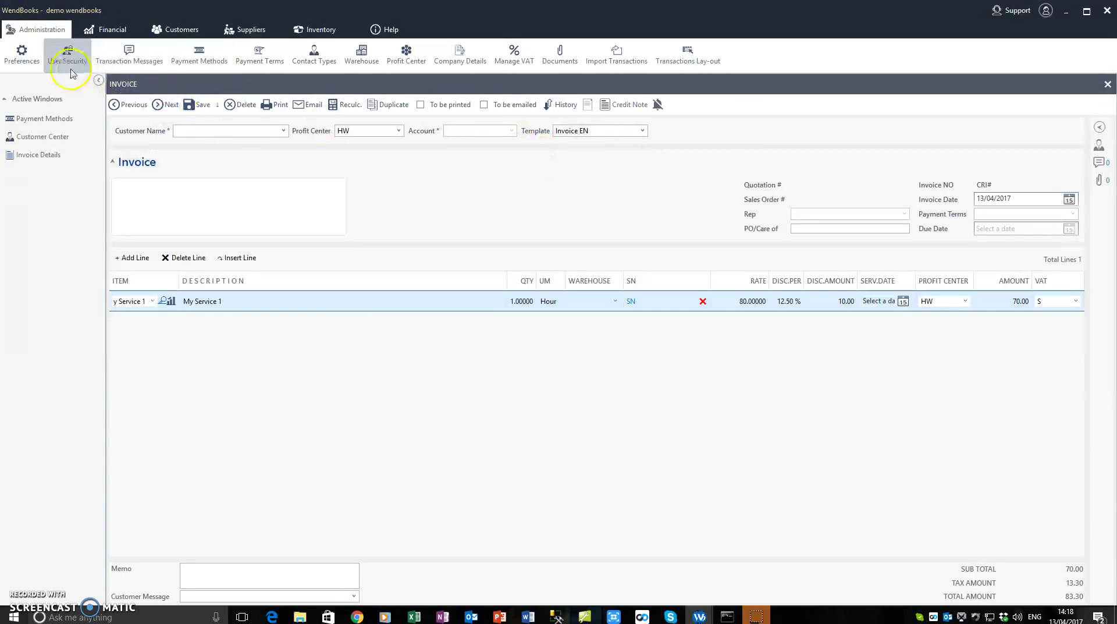
click(162, 32)
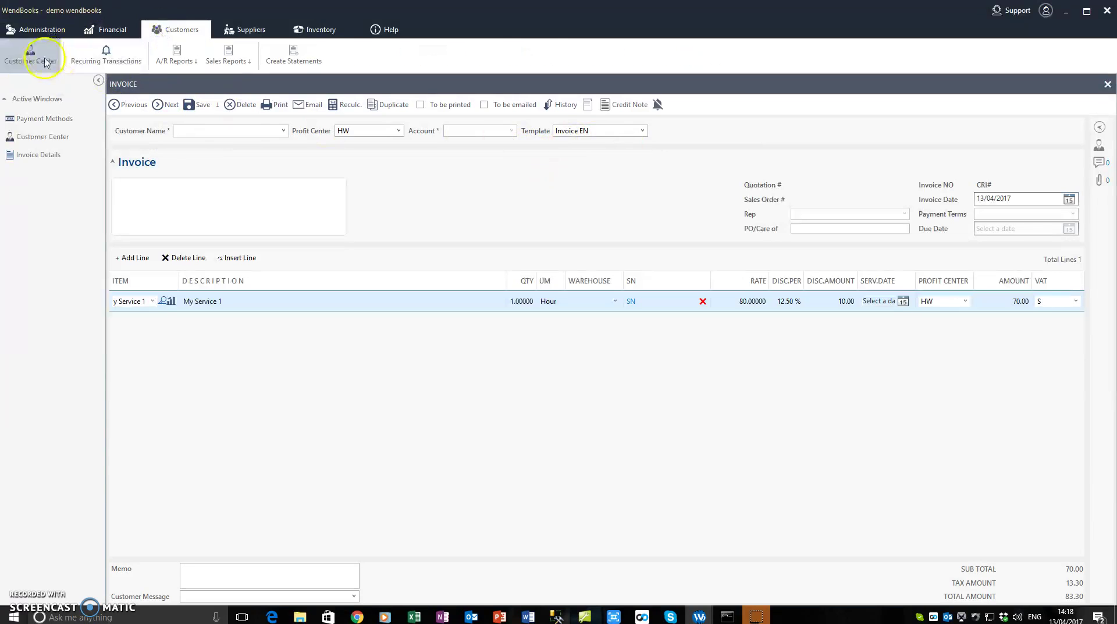
click(294, 55)
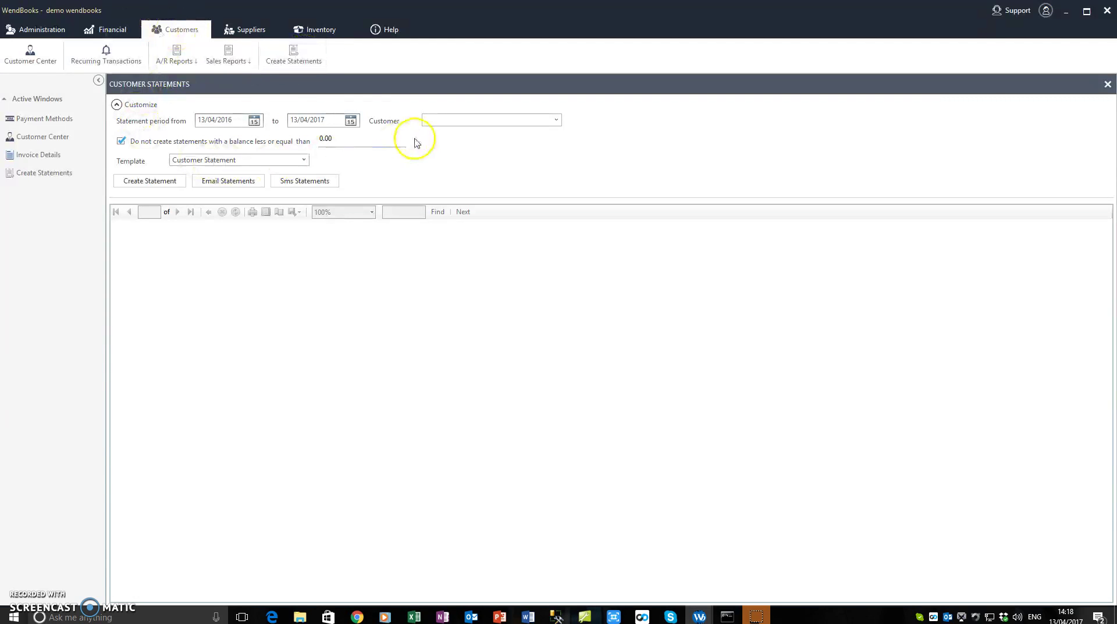
click(236, 120)
click(318, 119)
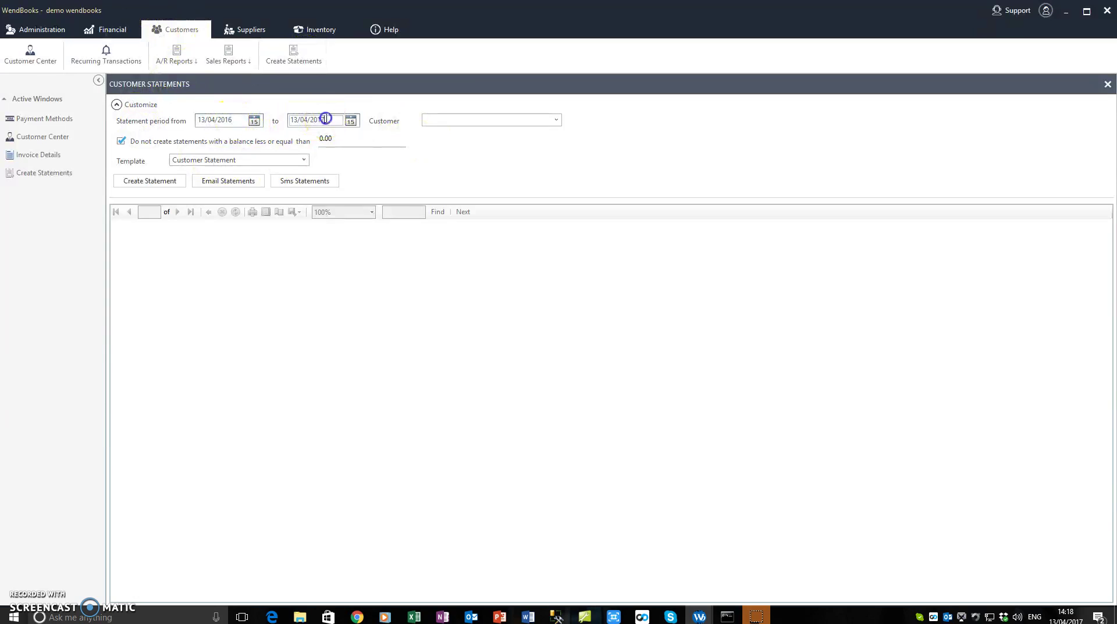
click(303, 185)
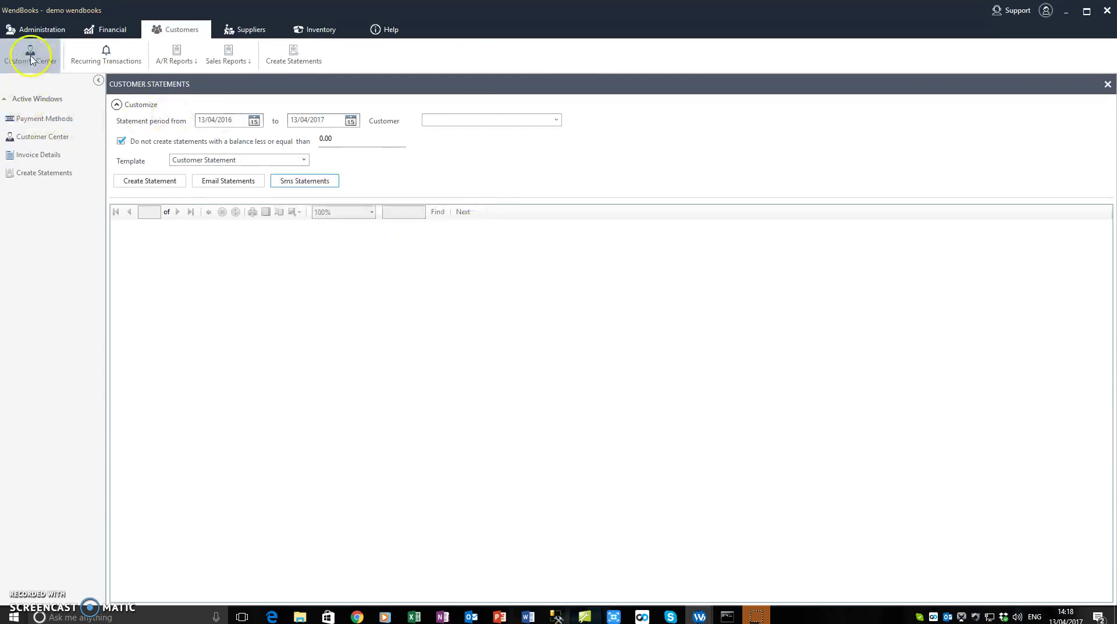
Reopen Preferences, examine the SMS account fields and the message template listing, and close the dialog
click(42, 31)
click(22, 54)
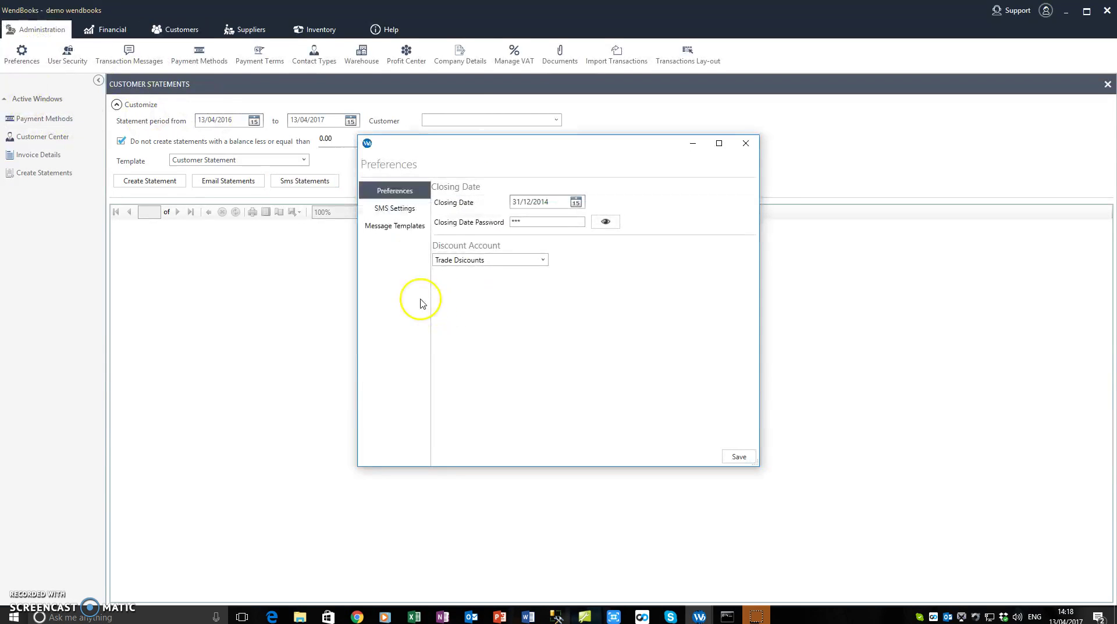
click(395, 209)
click(475, 246)
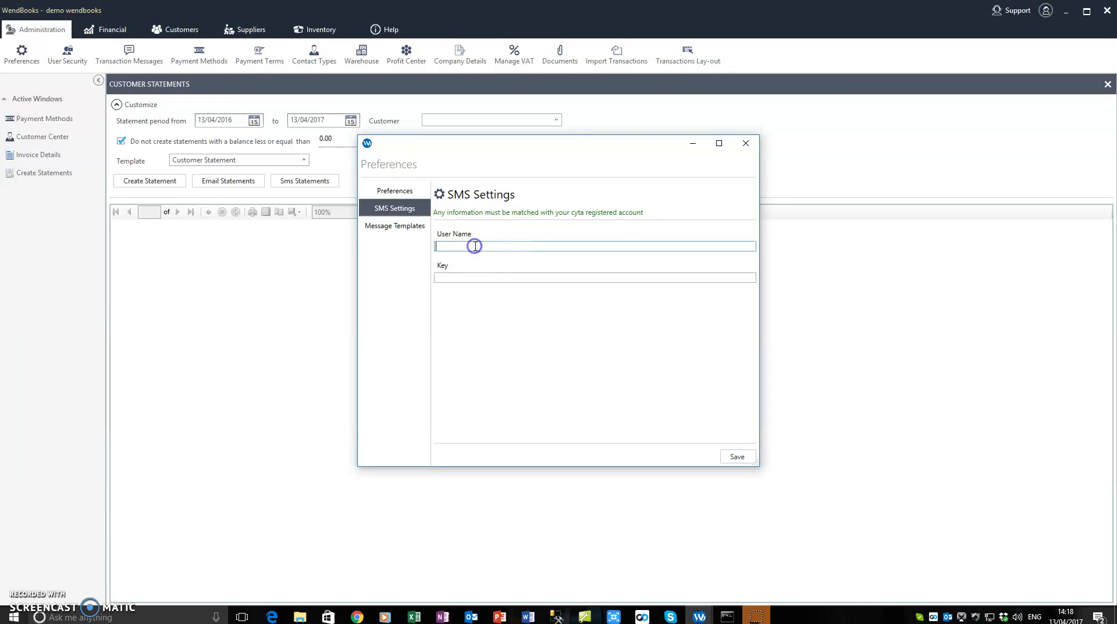
click(468, 277)
click(518, 246)
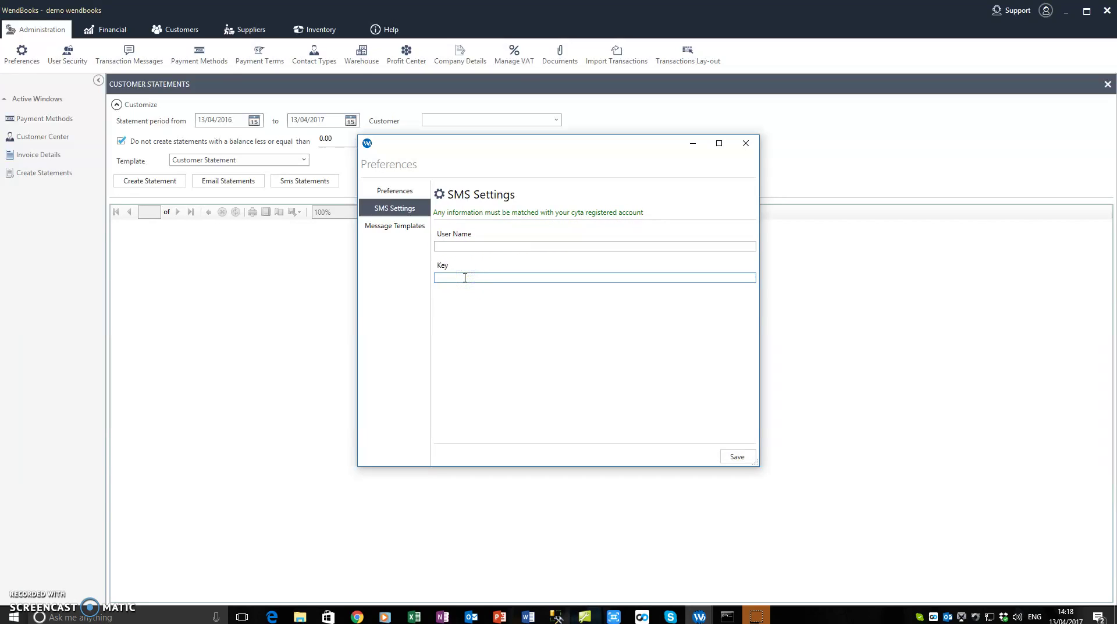
click(472, 246)
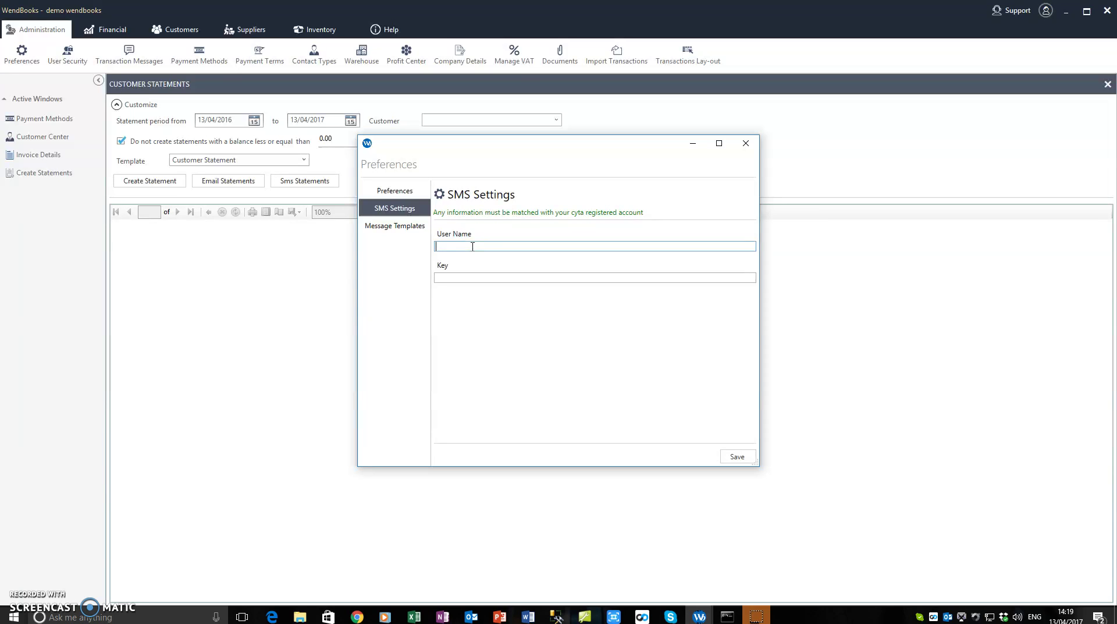
click(389, 230)
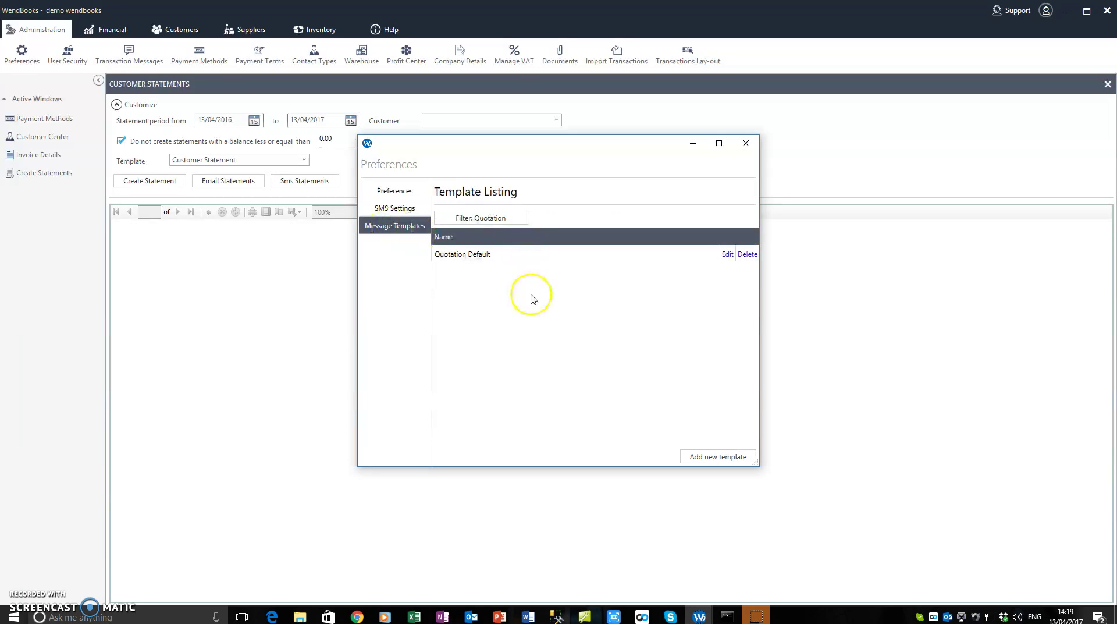
click(746, 143)
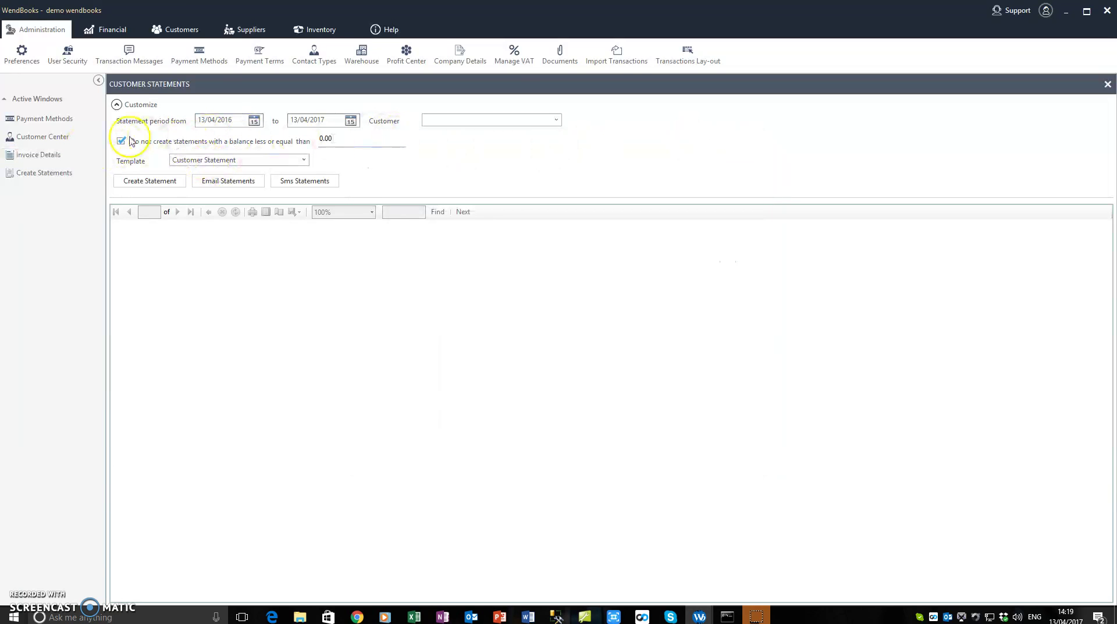
Return to the open invoice and examine its email option
click(50, 154)
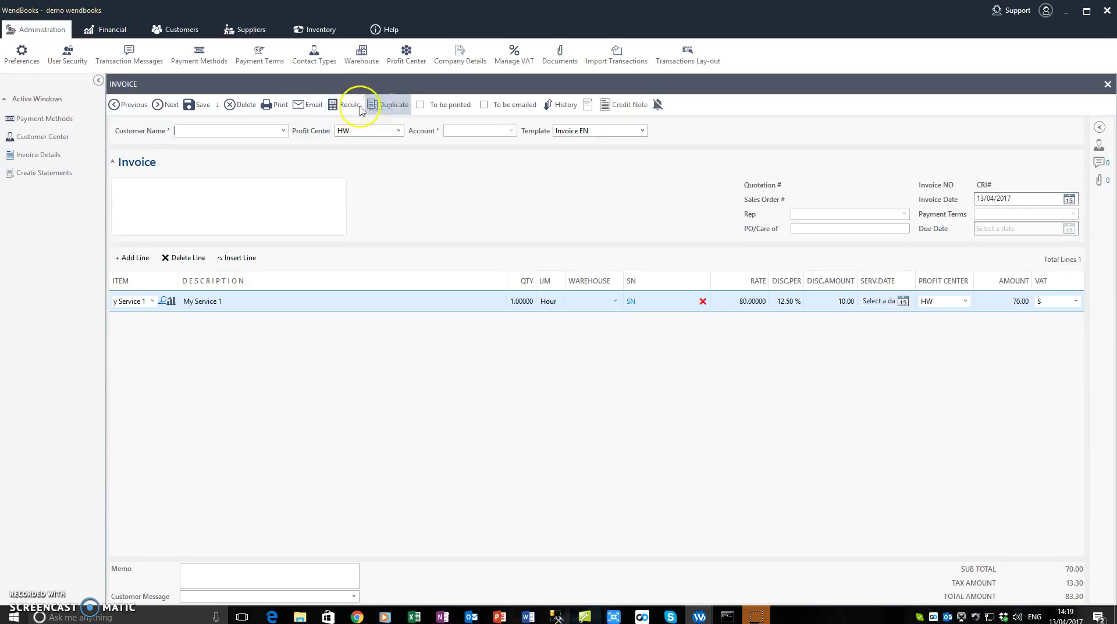
click(306, 106)
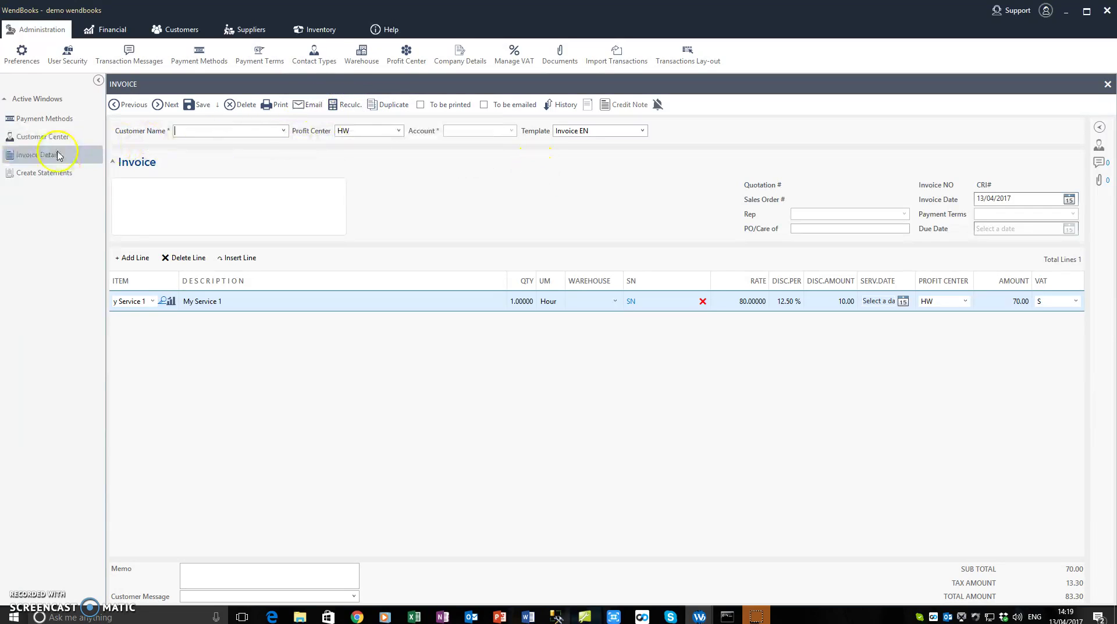
click(302, 107)
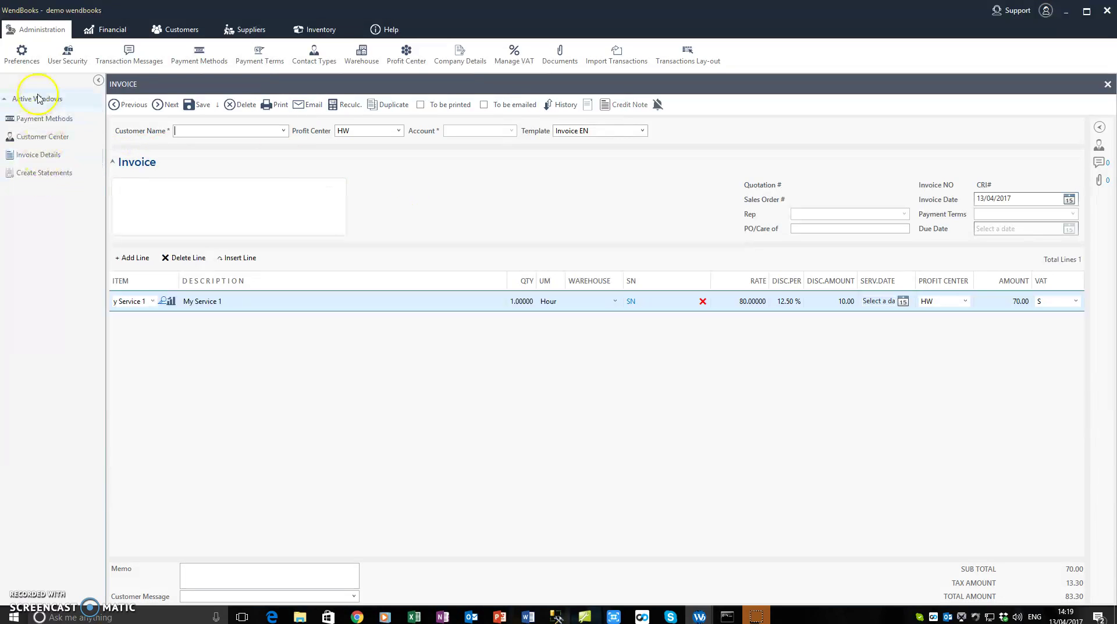
Filter the message templates in Preferences to Invoice and start adding a new template
click(22, 64)
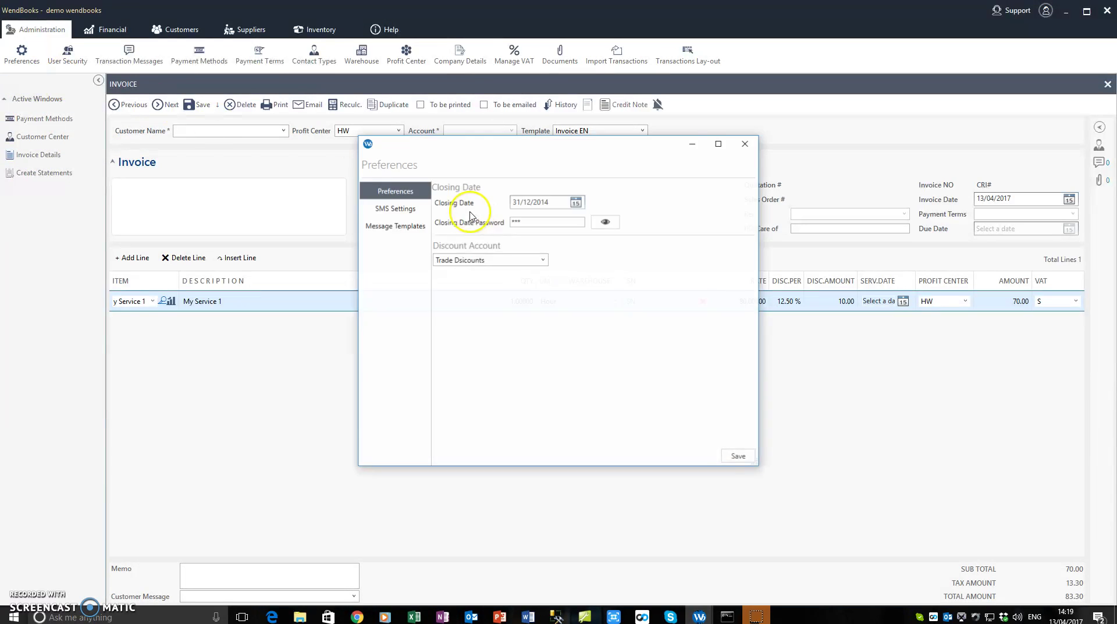
click(394, 226)
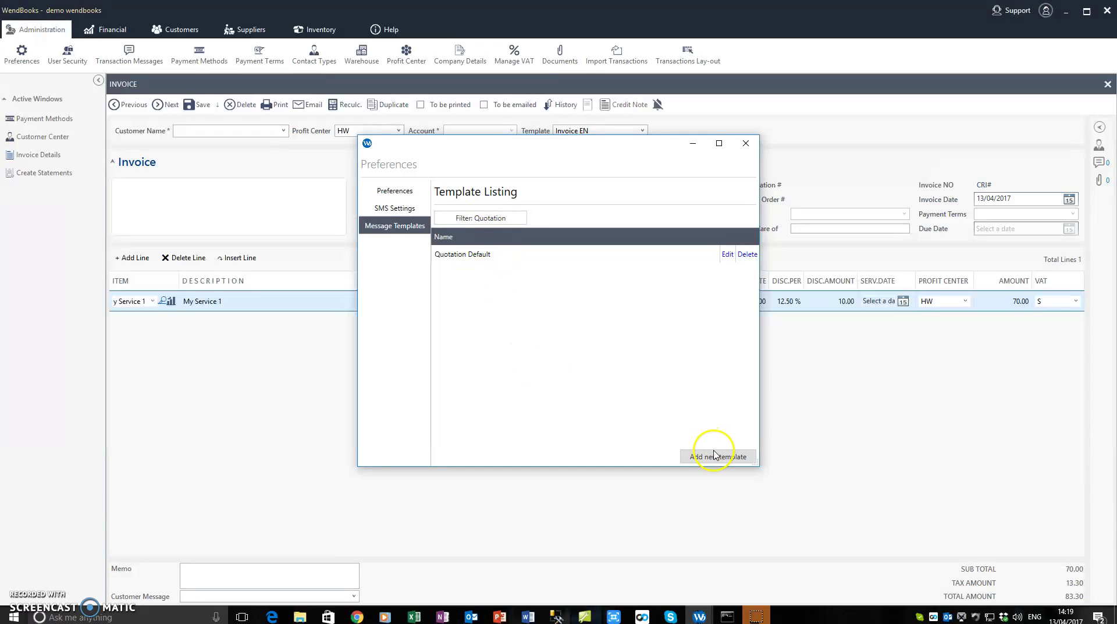
click(476, 218)
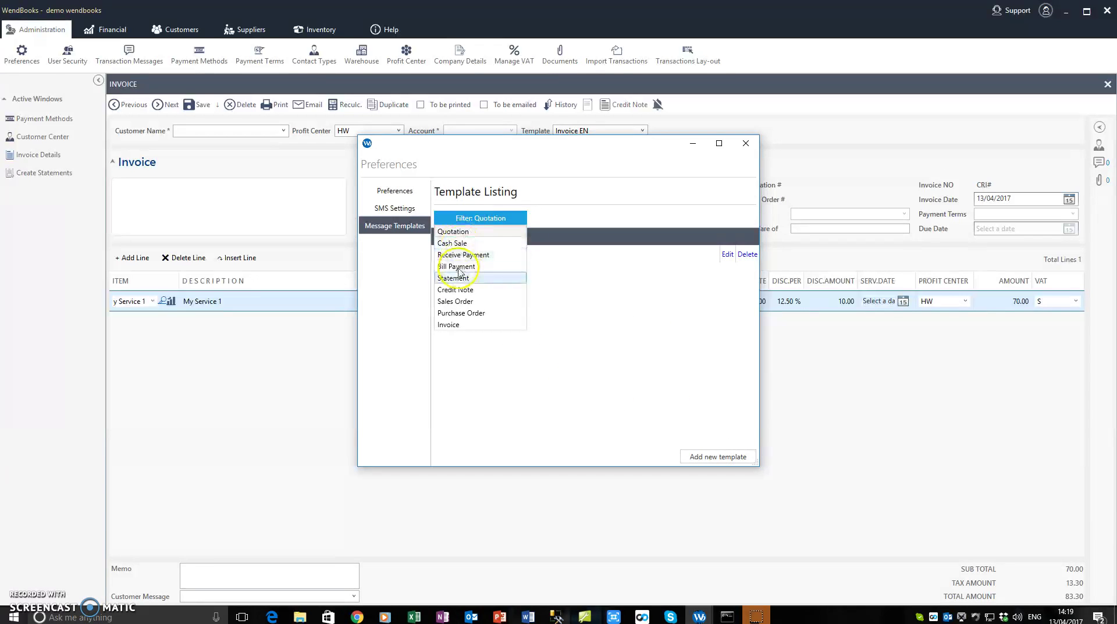
click(457, 328)
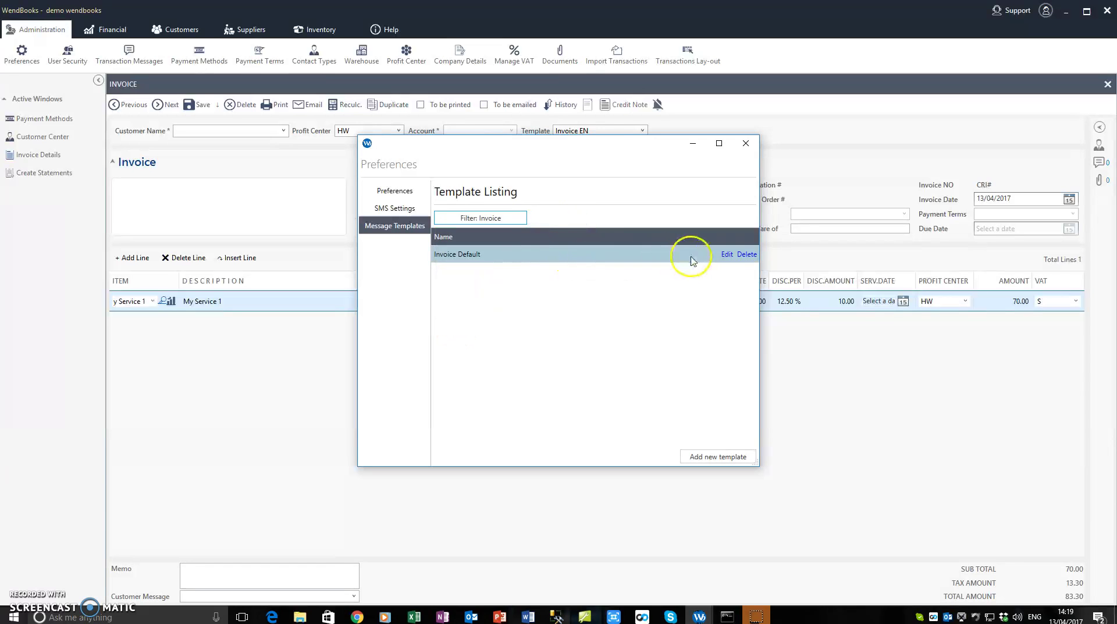
click(717, 458)
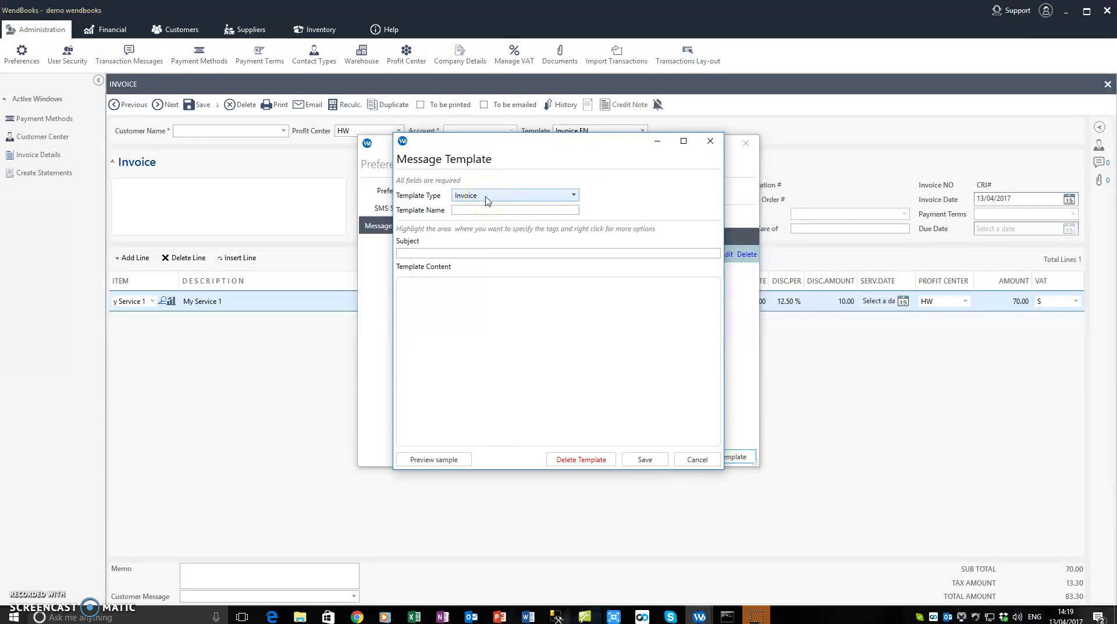
Name the new template "Invoice with Payment Options" and begin its subject with "Invoice"
click(473, 211)
click(498, 250)
click(473, 251)
click(538, 314)
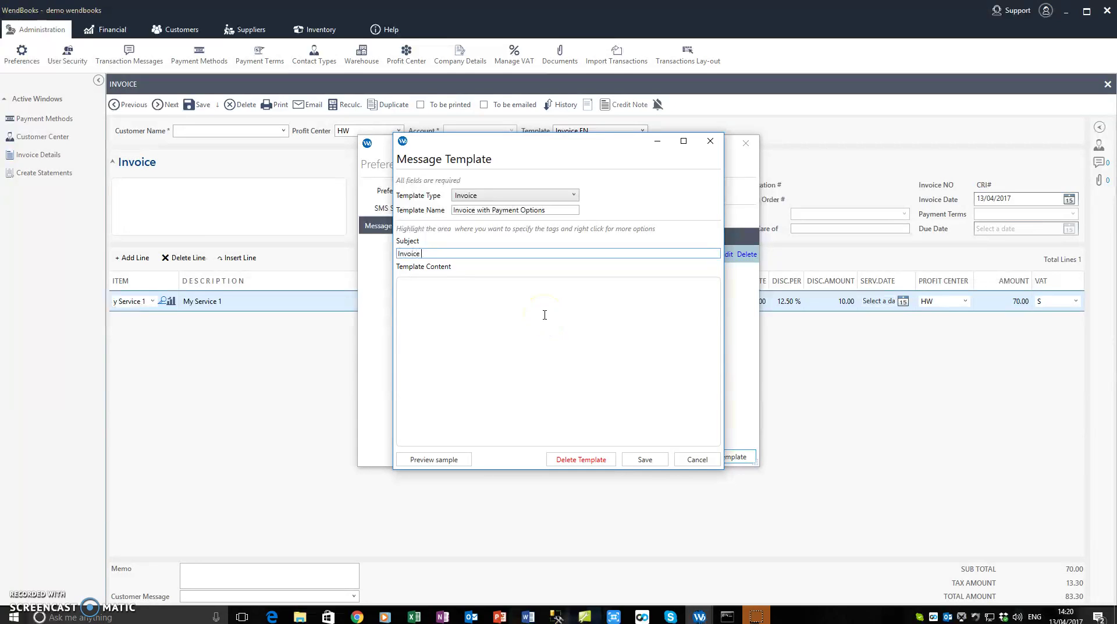
Complete the template subject with the Reference Number tag followed by "from DEMO COMPANY"
right_click(460, 255)
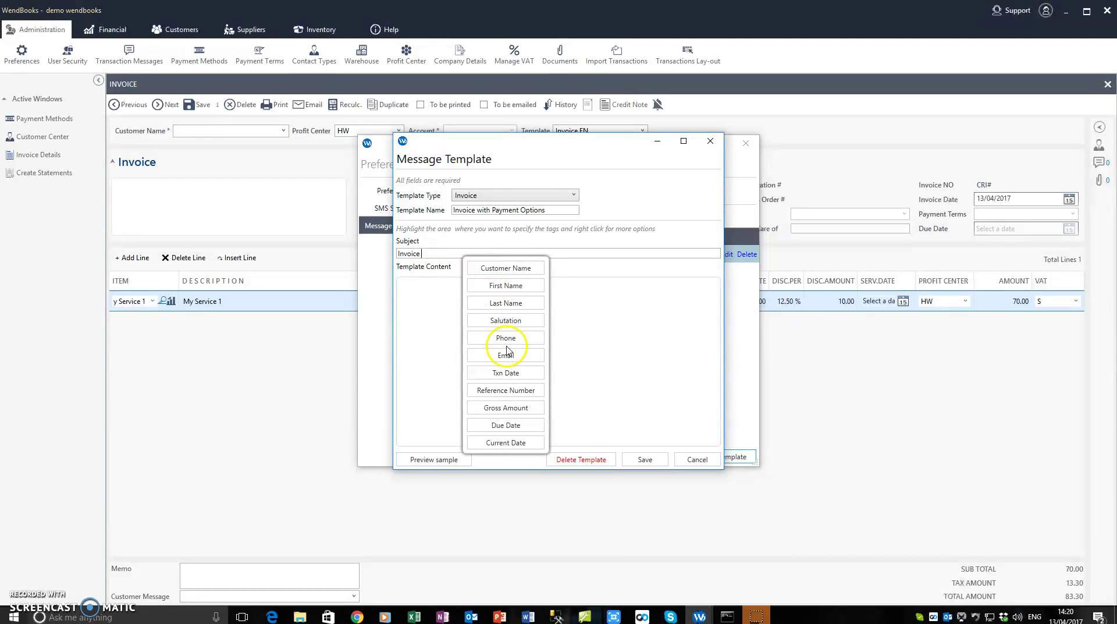
click(511, 390)
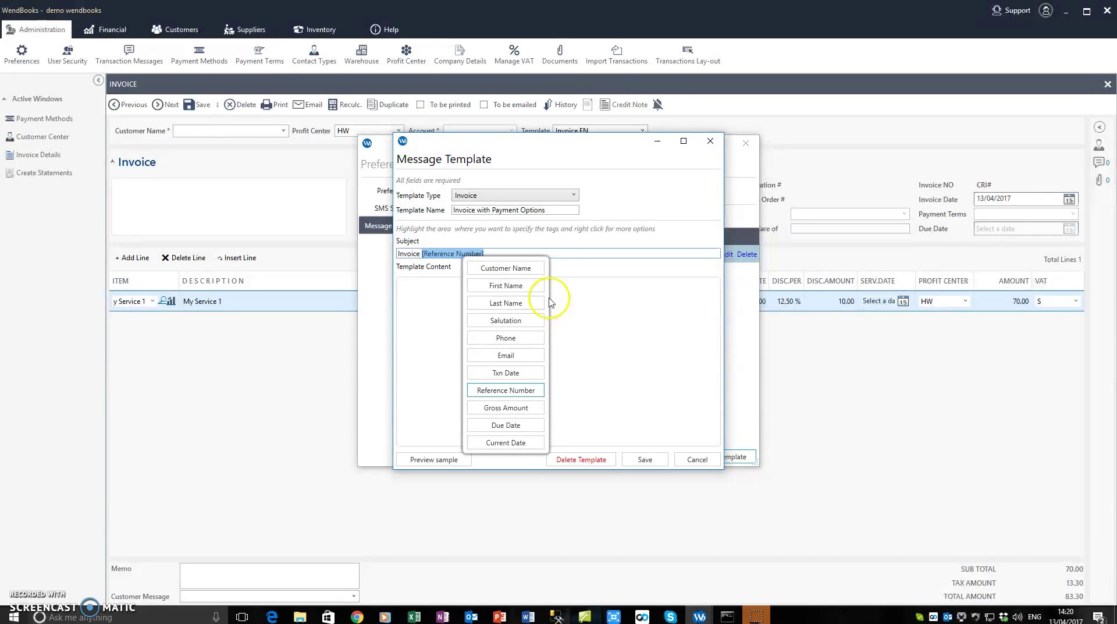
click(556, 253)
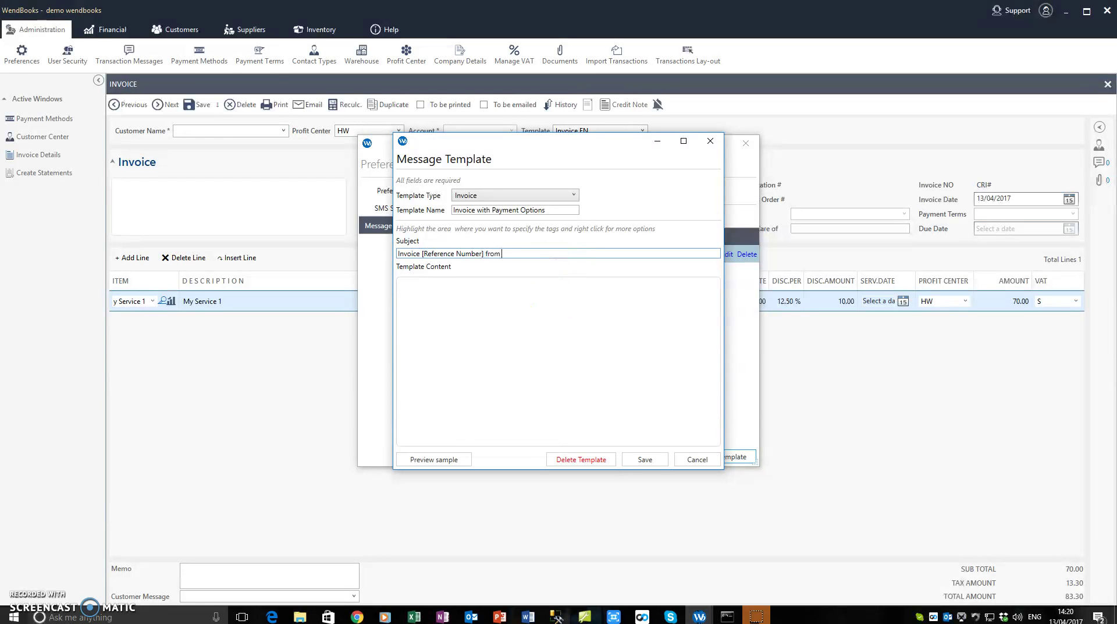
right_click(546, 255)
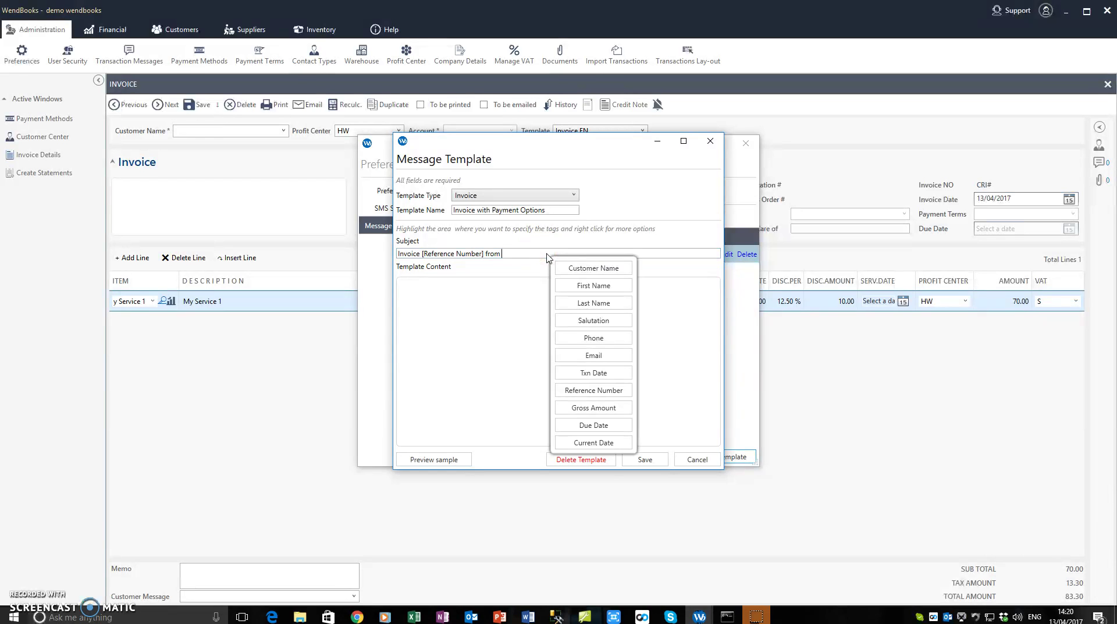
click(543, 253)
key(Caps_Lock)
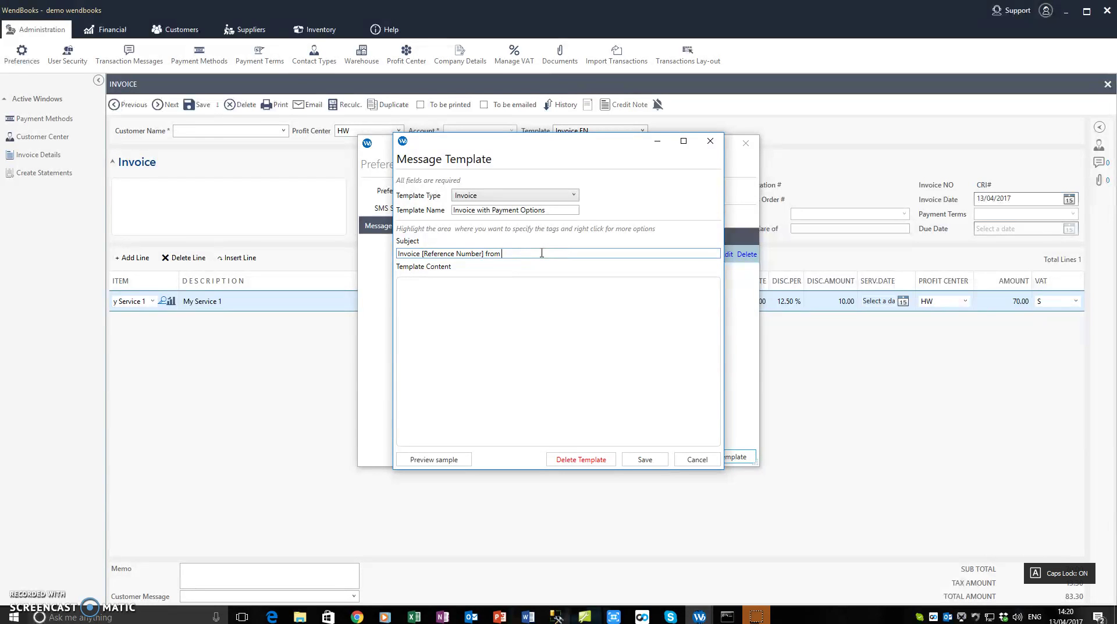
text(DEMO COMPANY)
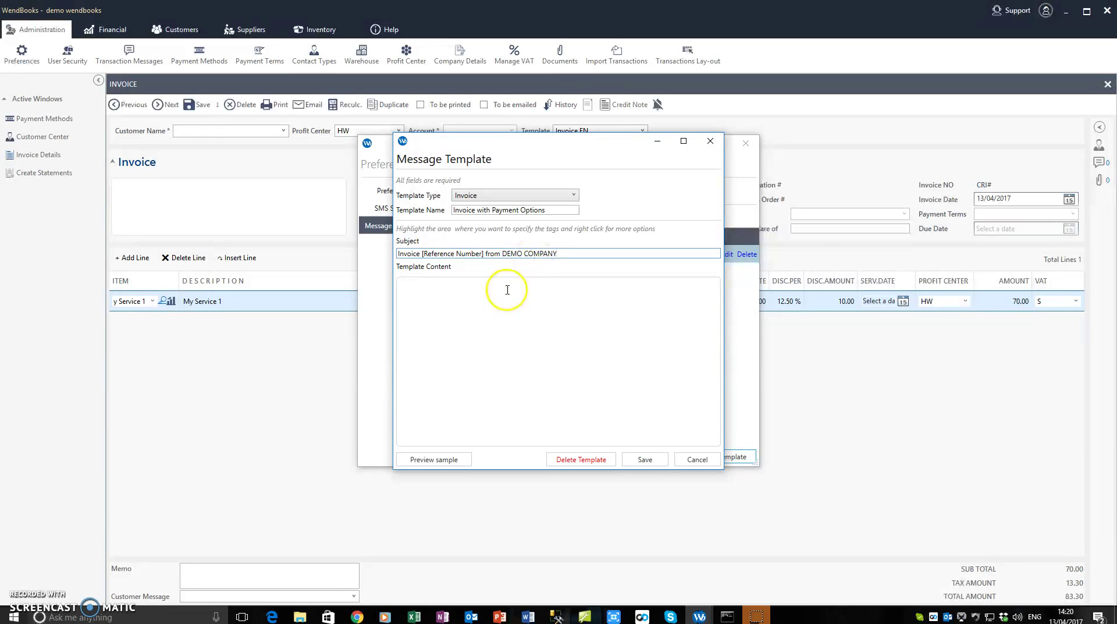
Begin the template content with "Dear" followed by the First Name and Last Name tags
click(570, 310)
key(Caps_Lock)
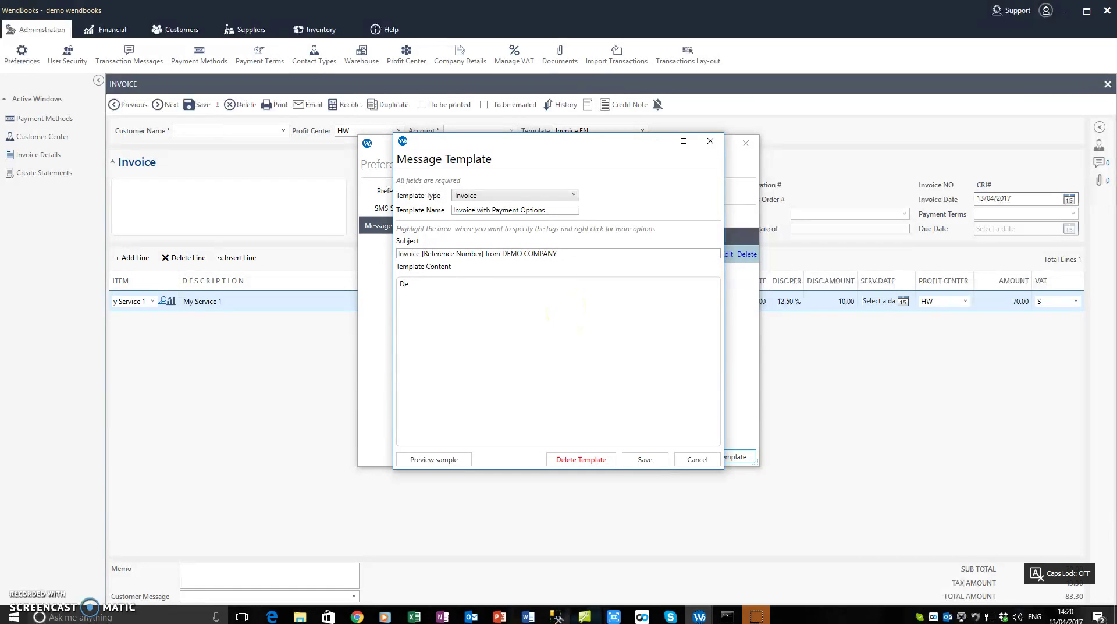
text(Dear)
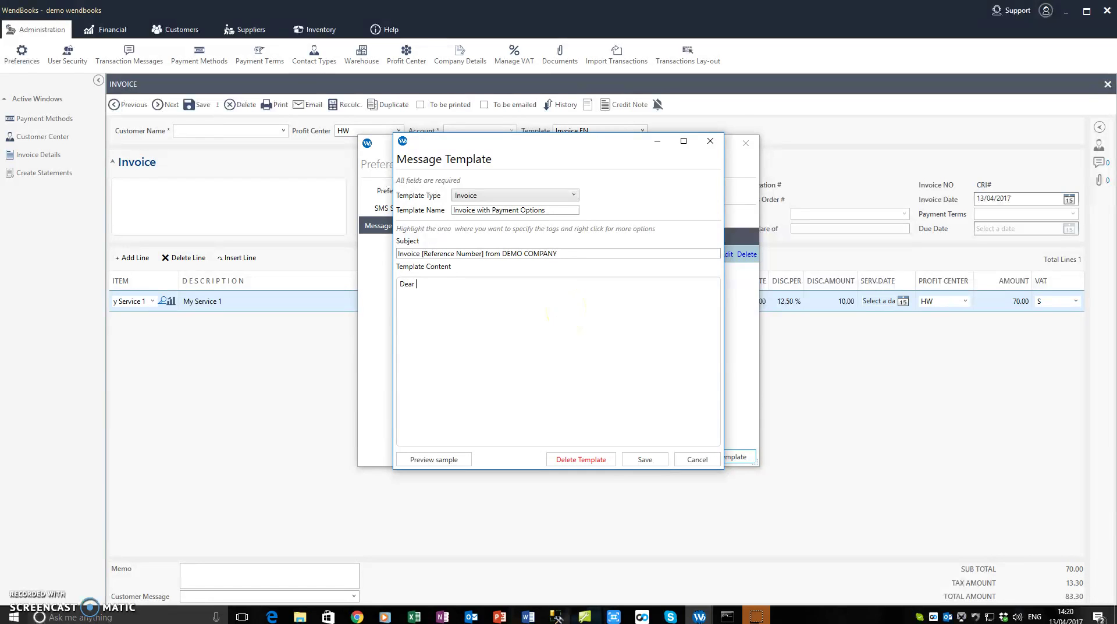
right_click(462, 286)
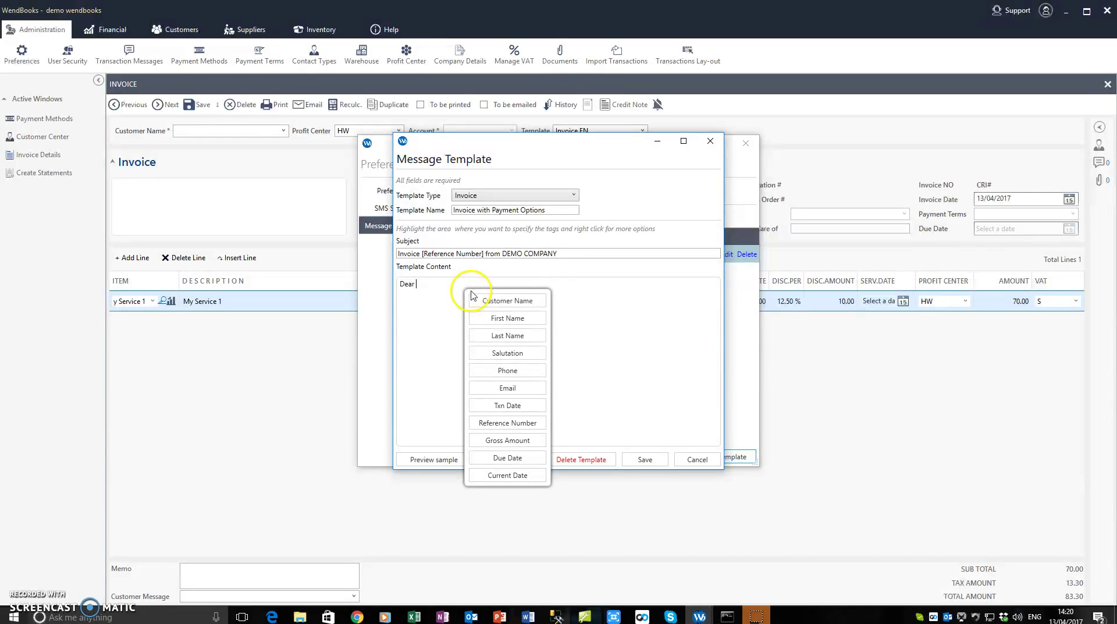
click(490, 302)
click(494, 318)
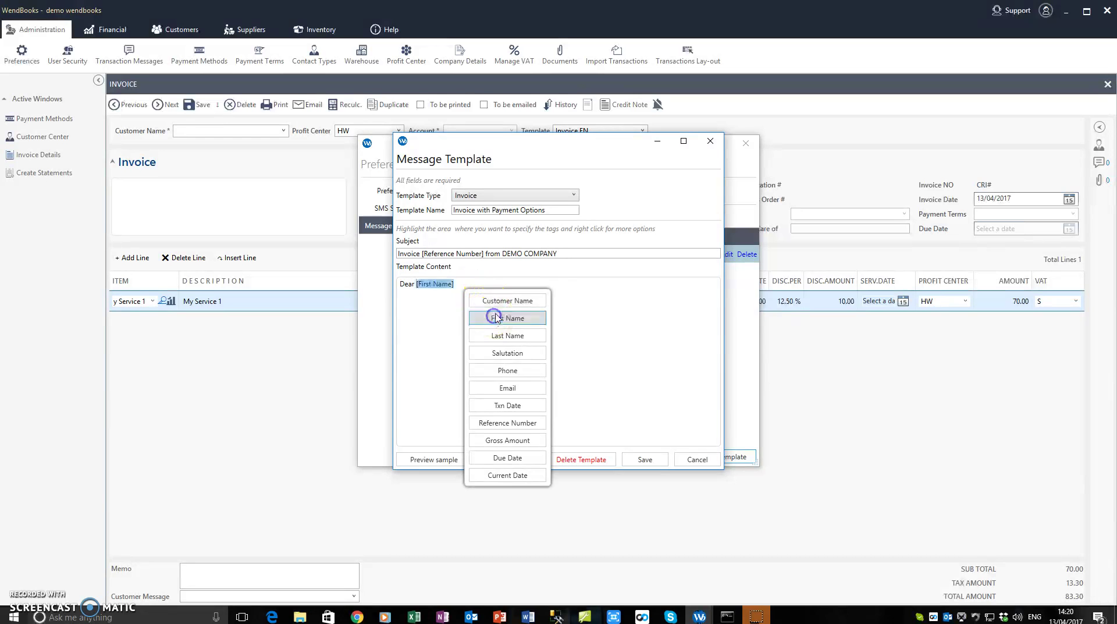
right_click(473, 283)
click(514, 335)
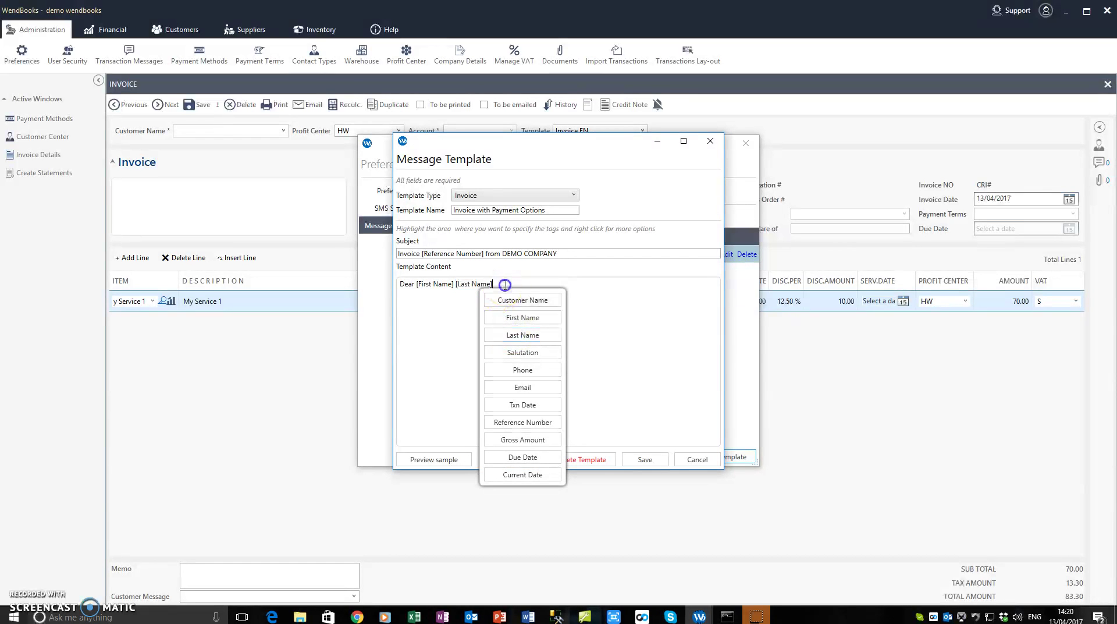
Insert the Salutation tag between "Dear" and the First Name tag, separated by a space
click(416, 285)
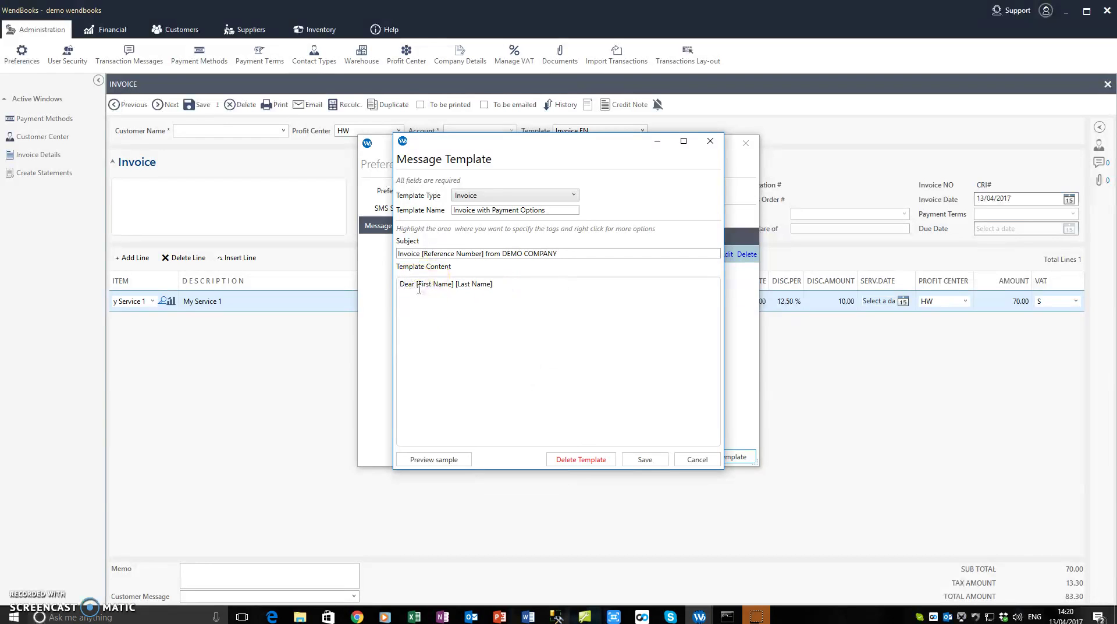
right_click(416, 285)
click(461, 352)
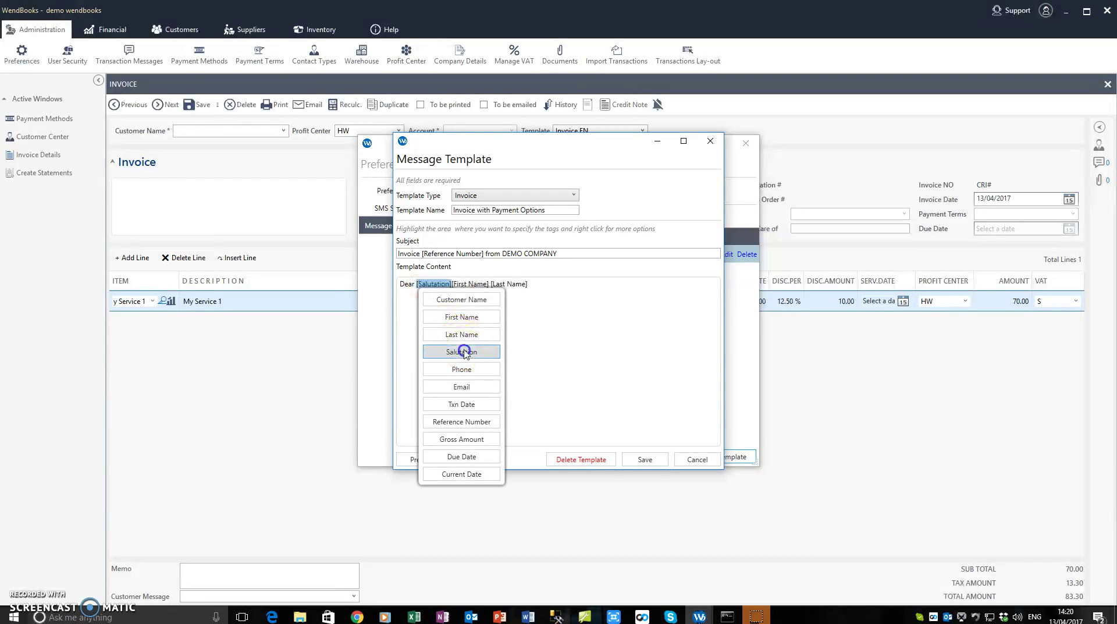
click(452, 285)
End the greeting with a comma and write "Please find attached your Invoice [Reference Number] dated [Txn Date]" below it, inserting both fields as tags
click(545, 285)
text(,)
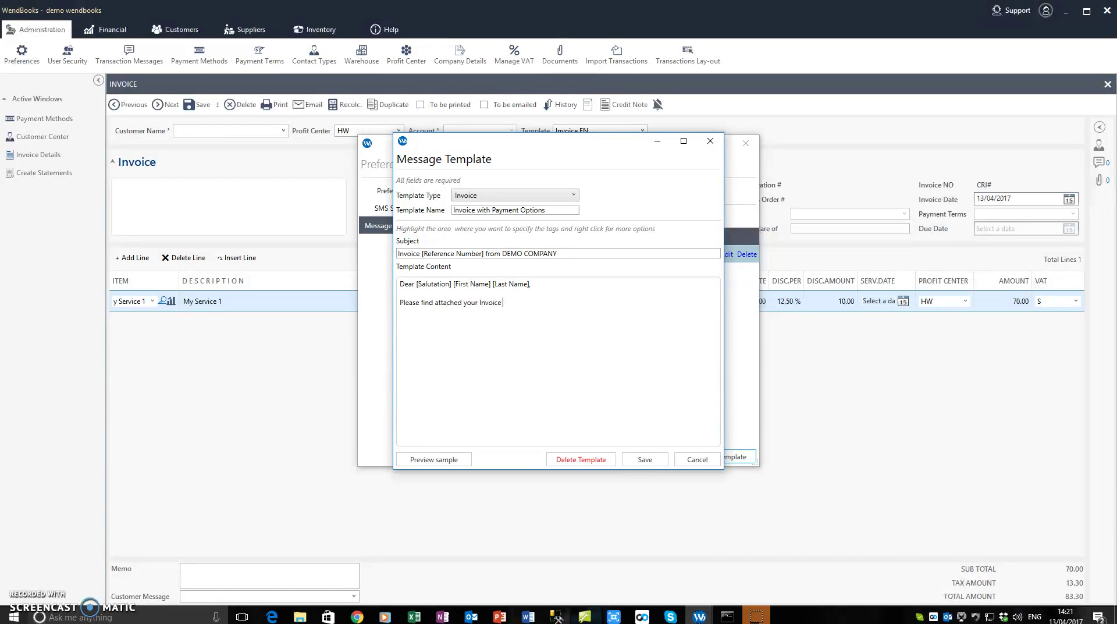
right_click(531, 306)
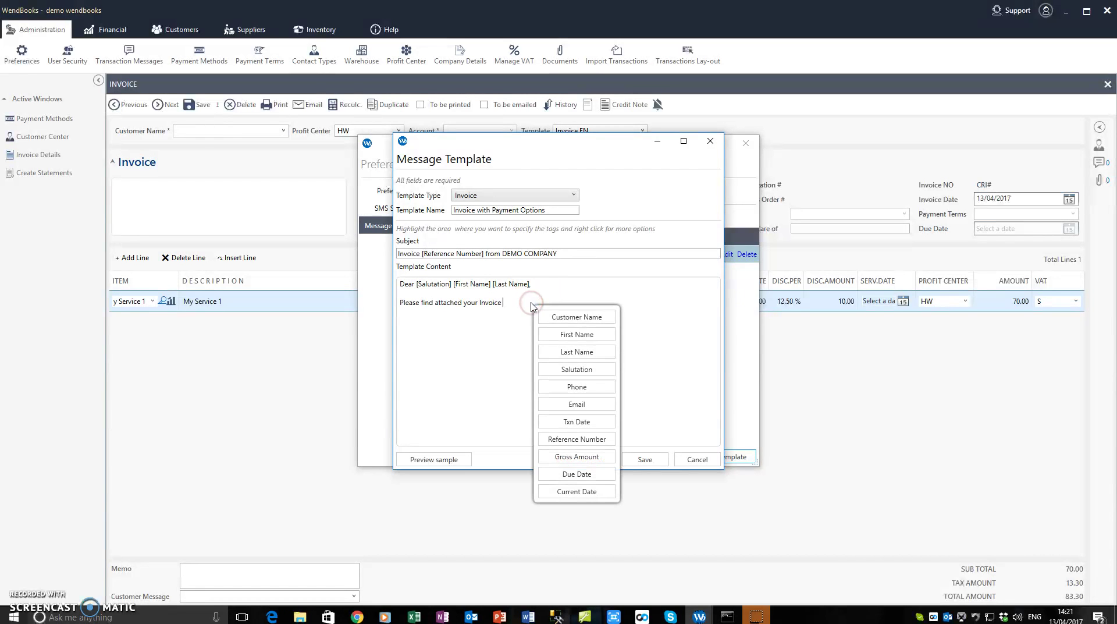
click(579, 439)
click(591, 305)
right_click(602, 307)
click(649, 425)
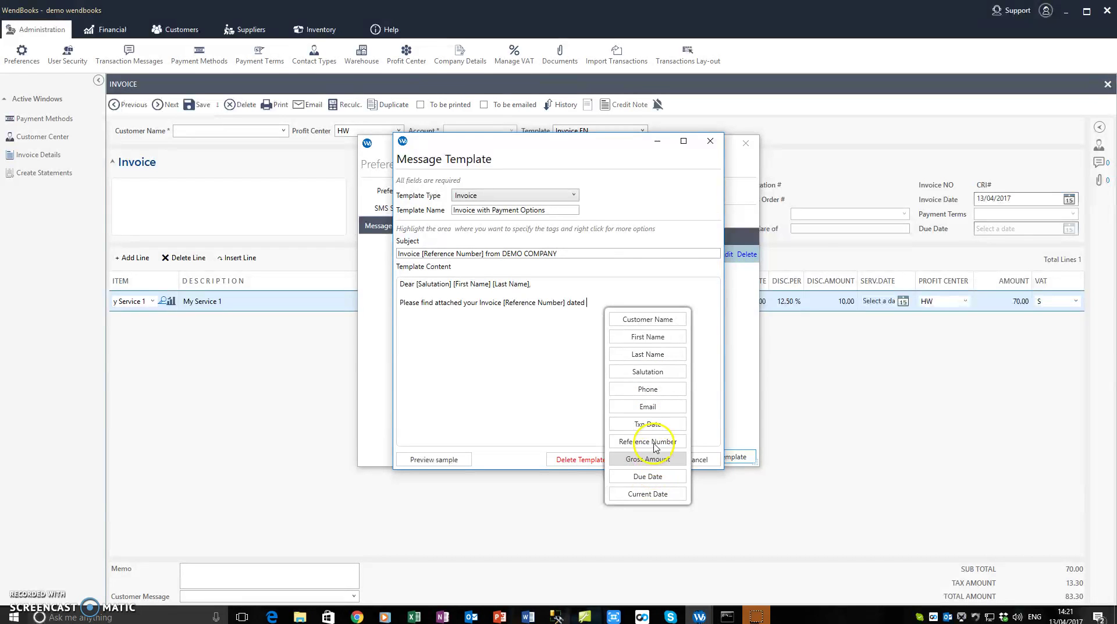
click(648, 424)
Continue the invoice sentence with "for the amount of" and the Gross Amount tag
click(630, 301)
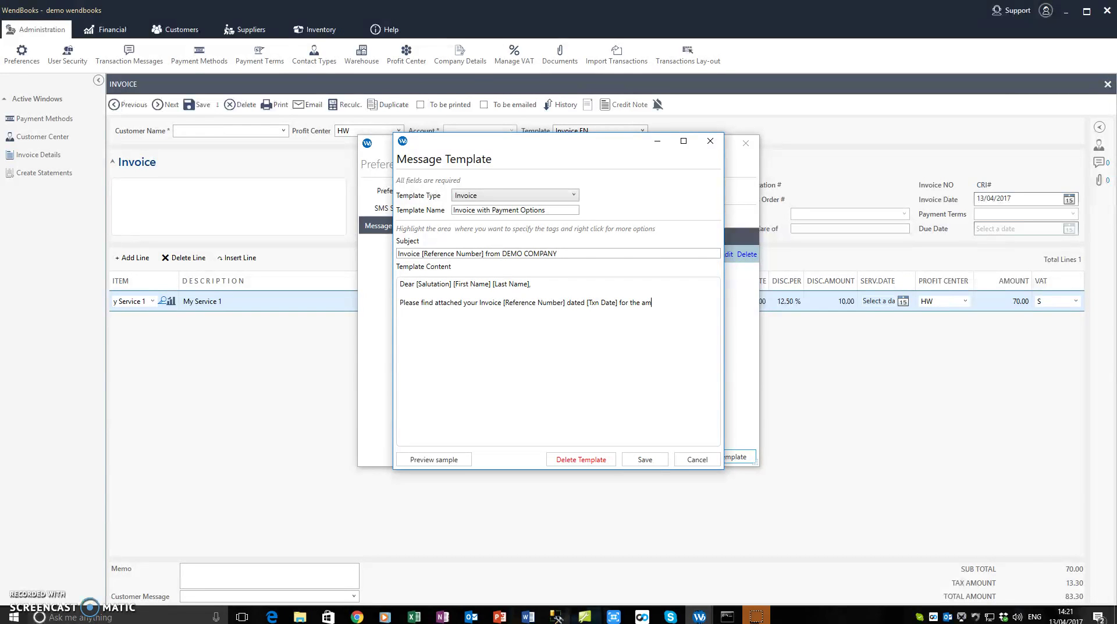
right_click(686, 305)
click(731, 458)
click(719, 304)
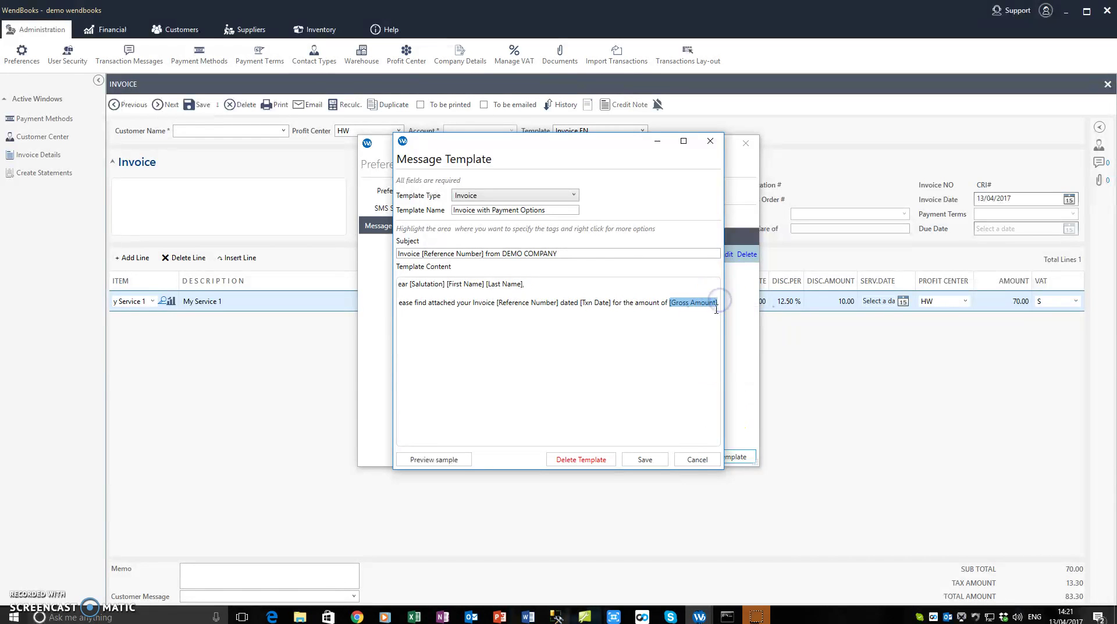
click(717, 303)
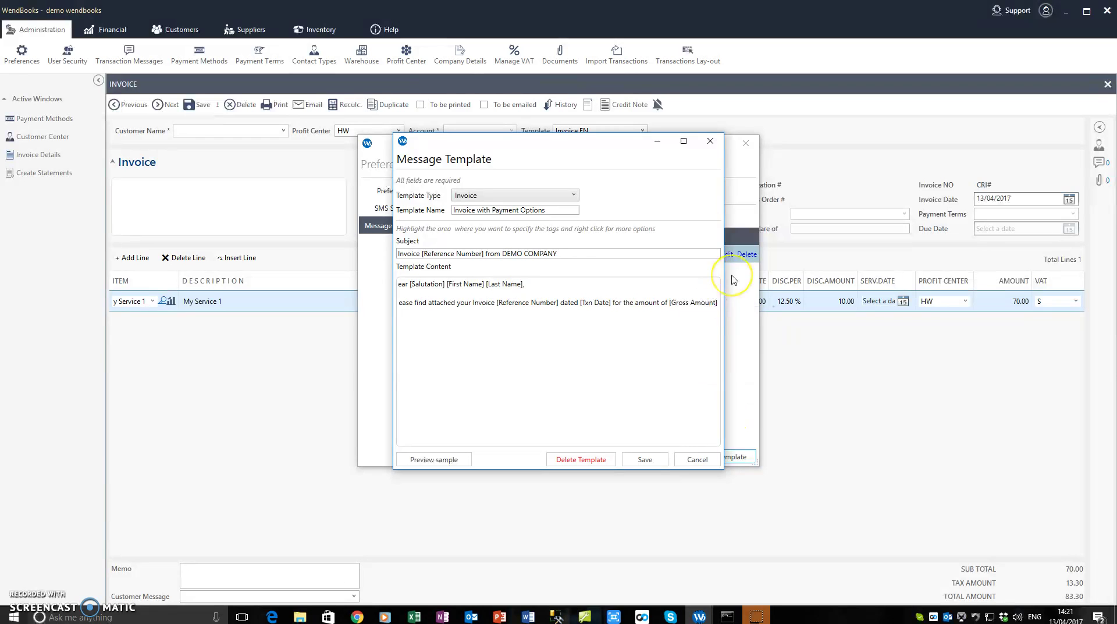
Finish the invoice sentence with "due by" and the Due Date tag
text(due by)
click(720, 297)
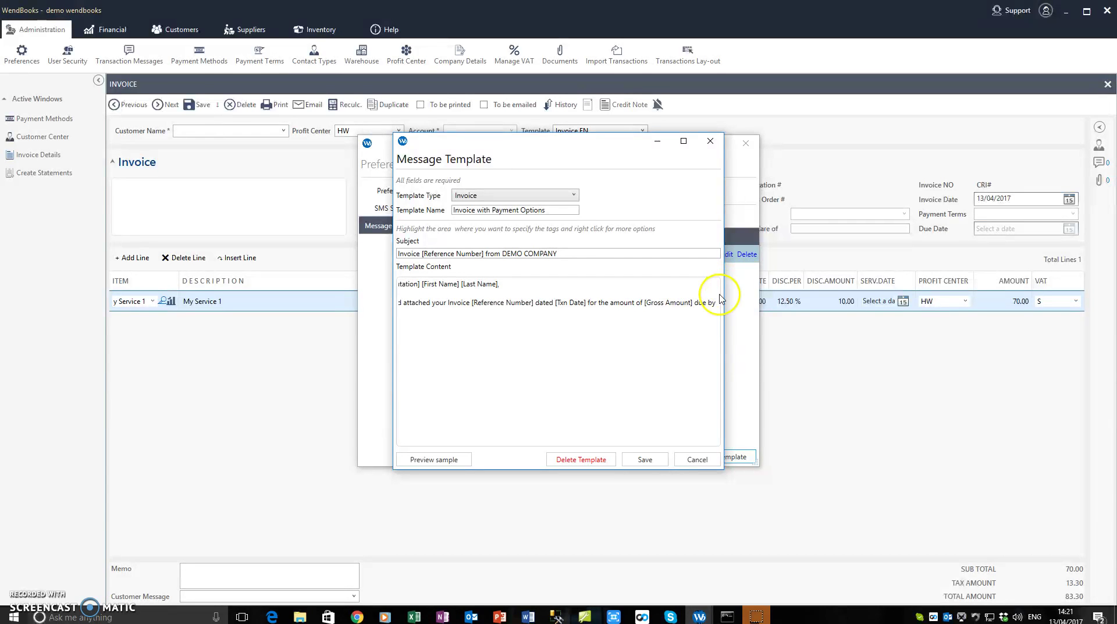
right_click(721, 310)
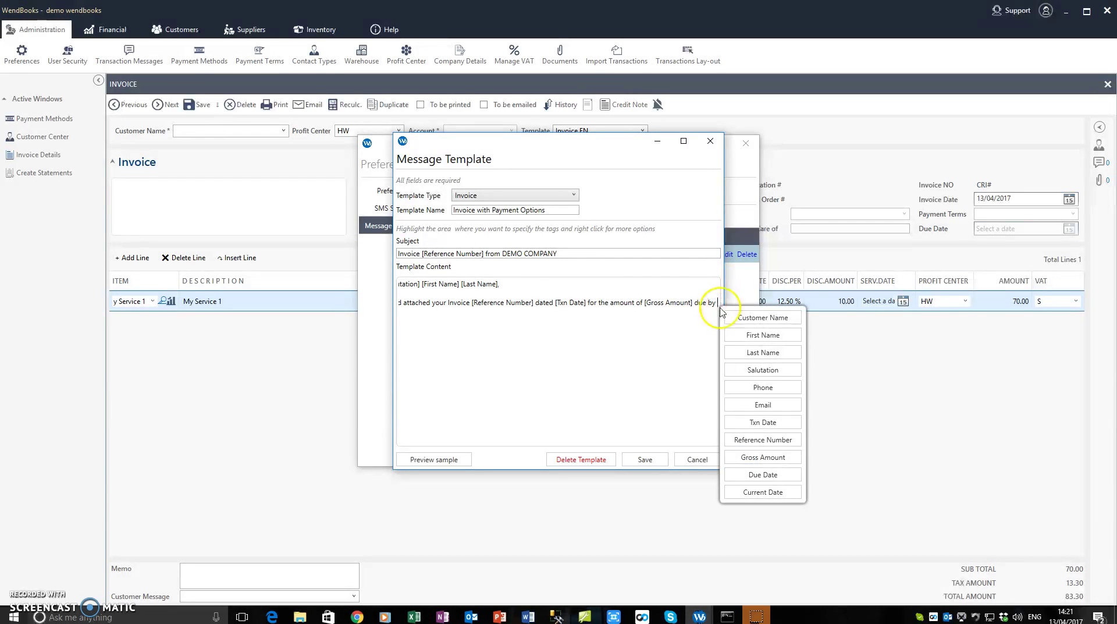
click(767, 474)
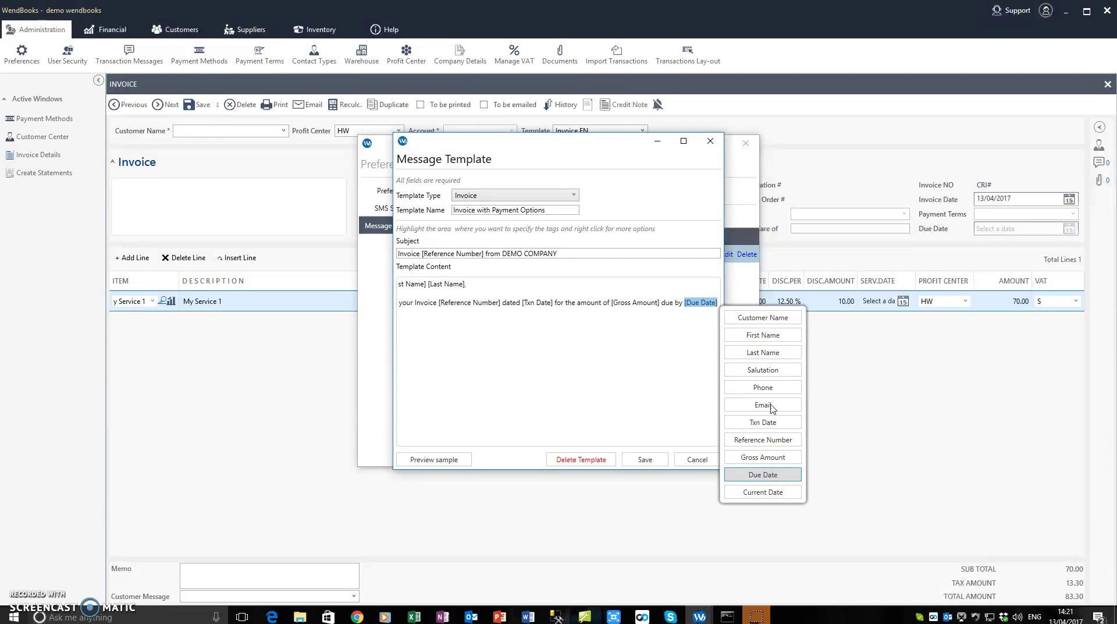
click(707, 300)
Add "We accept the following payment methods:" listing Cash, Internet Bank Transfer and PayPal, and sign off with "Kind regards, DEMO COMPANY ACCOUNTS DPT"
click(419, 313)
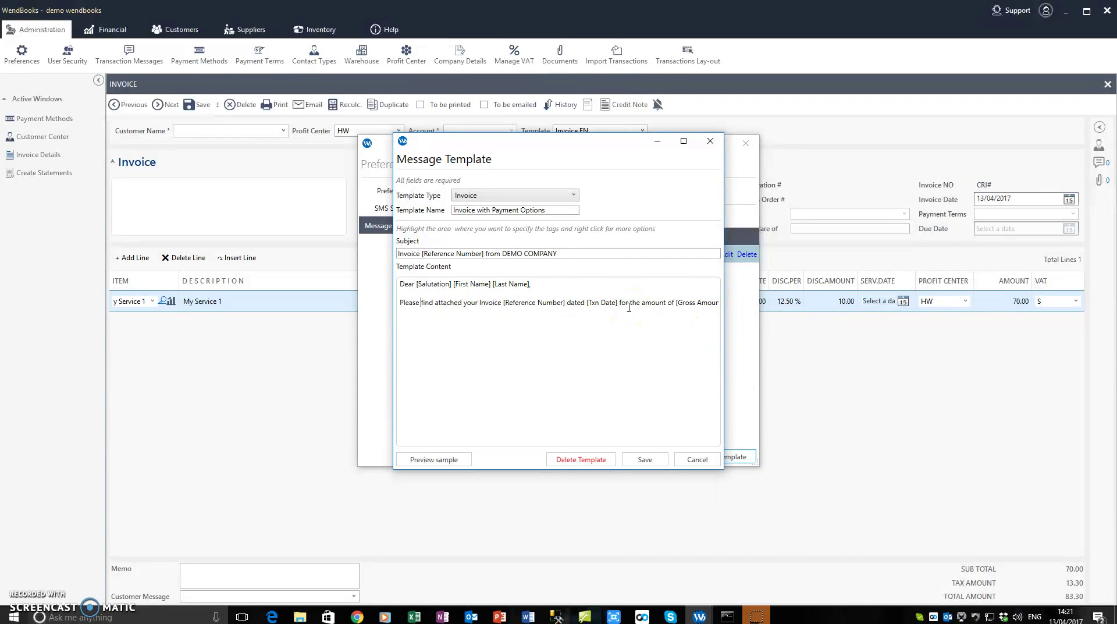
key(End)
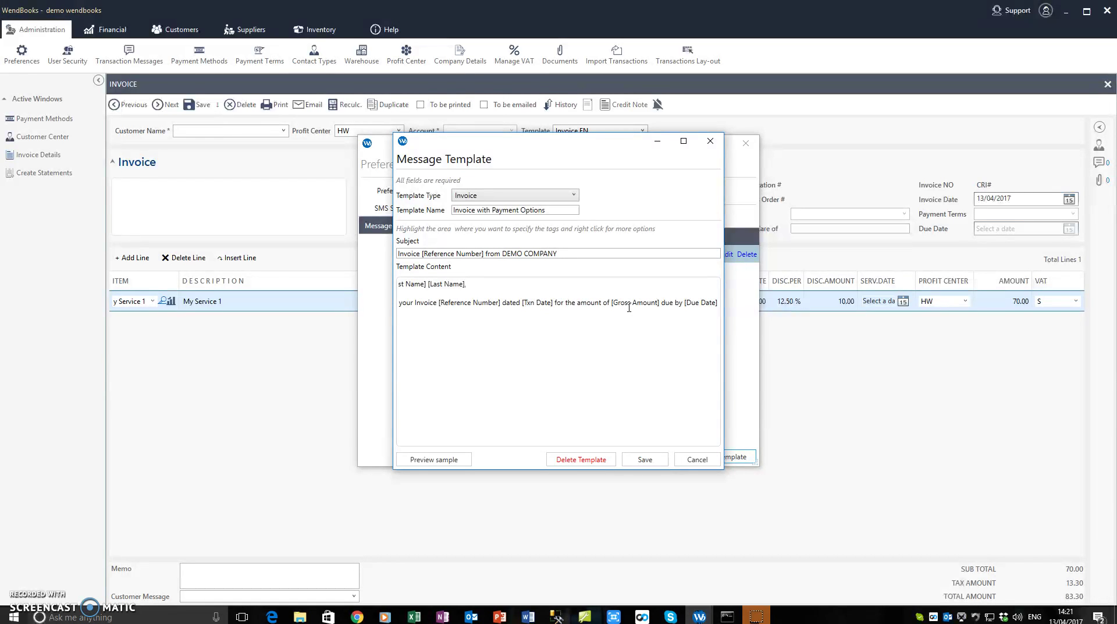
key(Return)
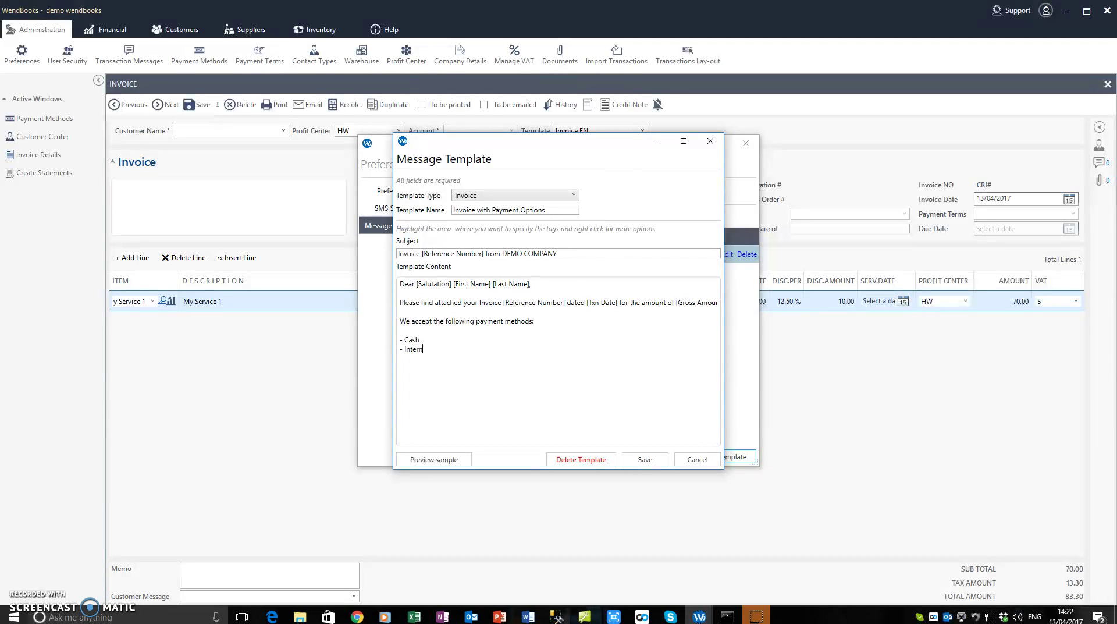
text(ank Transfer)
key(Return)
key(Caps_Lock)
text(DEMO COMPANY ACCOUNTS DPT)
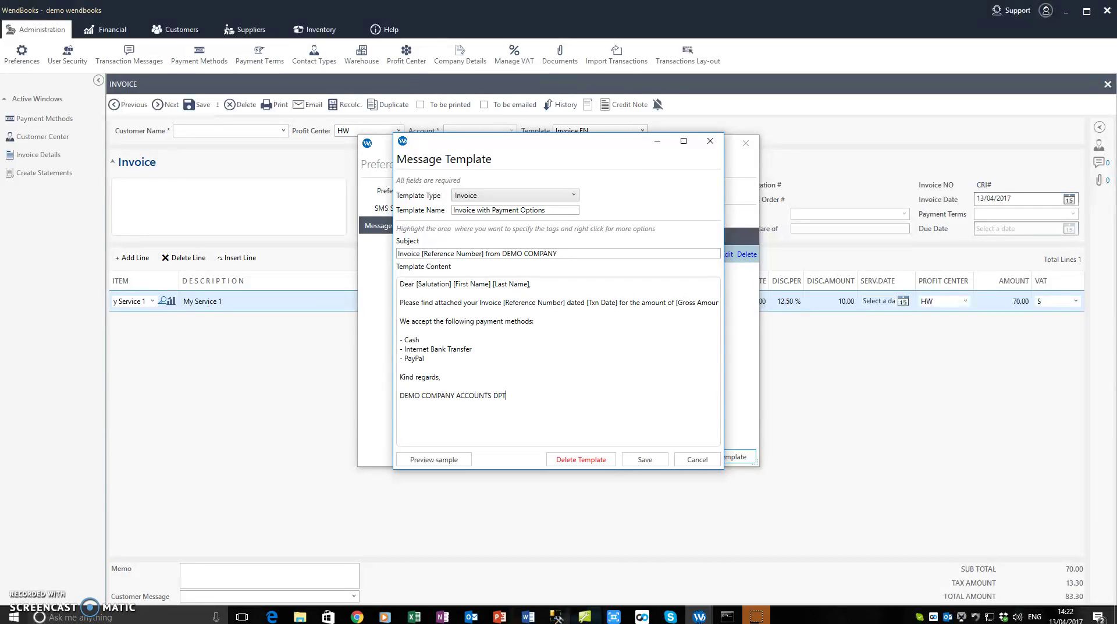
Preview the invoice message with sample data and save the template
click(462, 340)
click(452, 463)
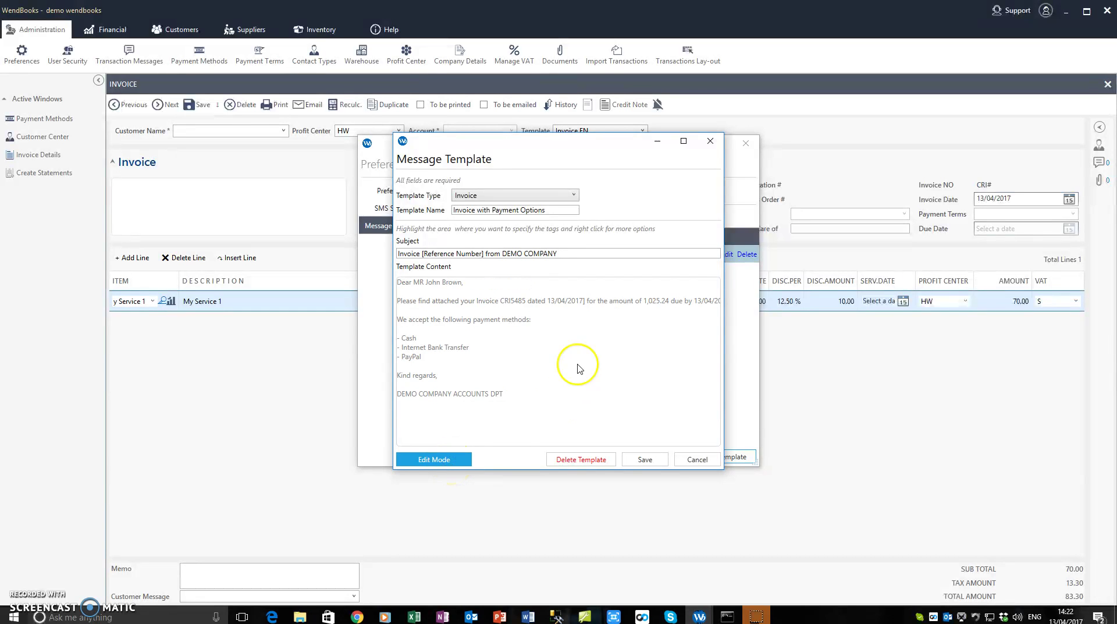
click(443, 461)
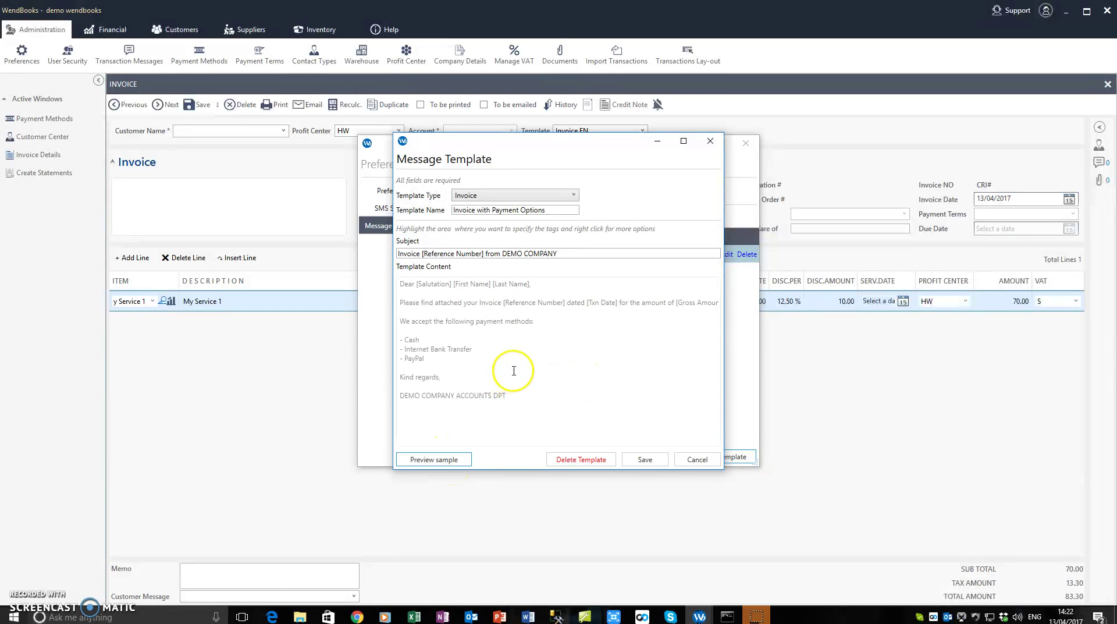
click(645, 459)
click(580, 352)
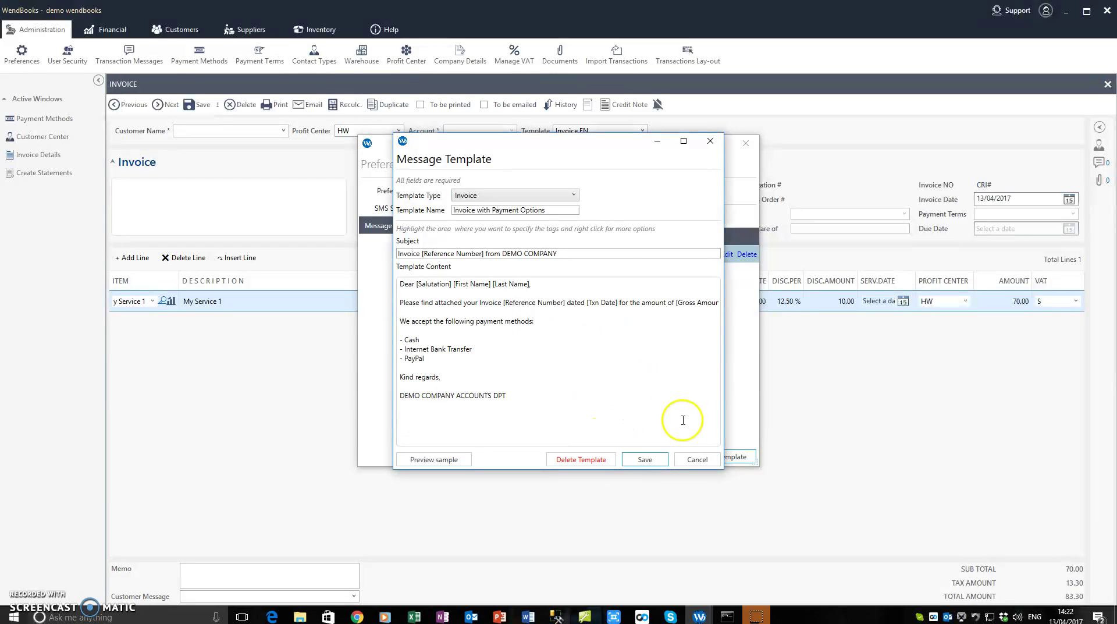
Close the message template editor and Preferences, and close the unfinished invoice containing the My Service 1 line
click(711, 140)
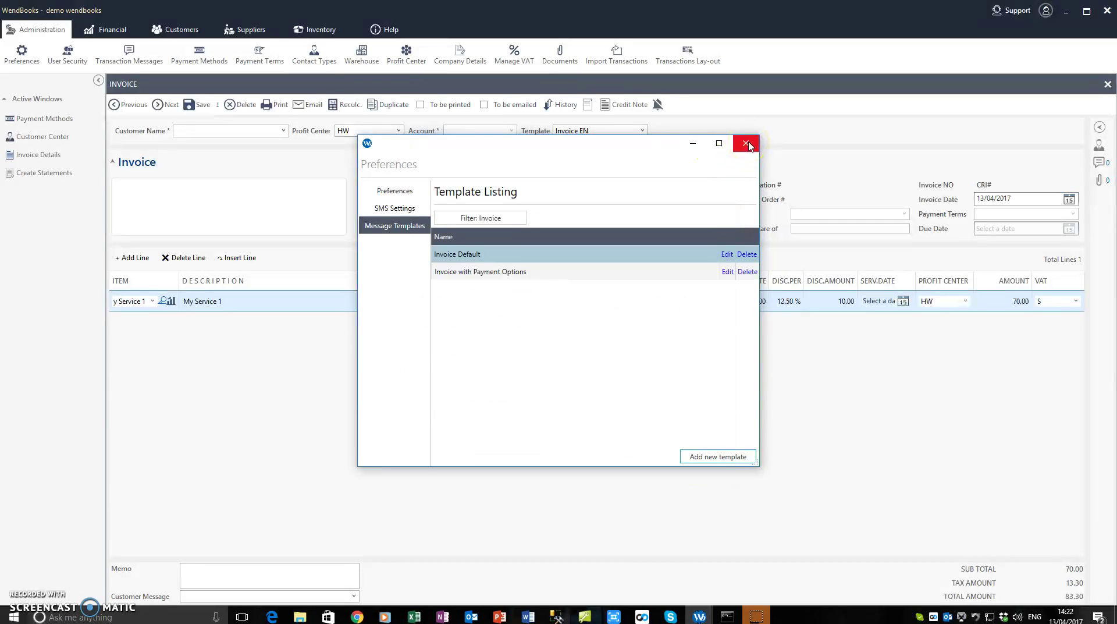
click(746, 143)
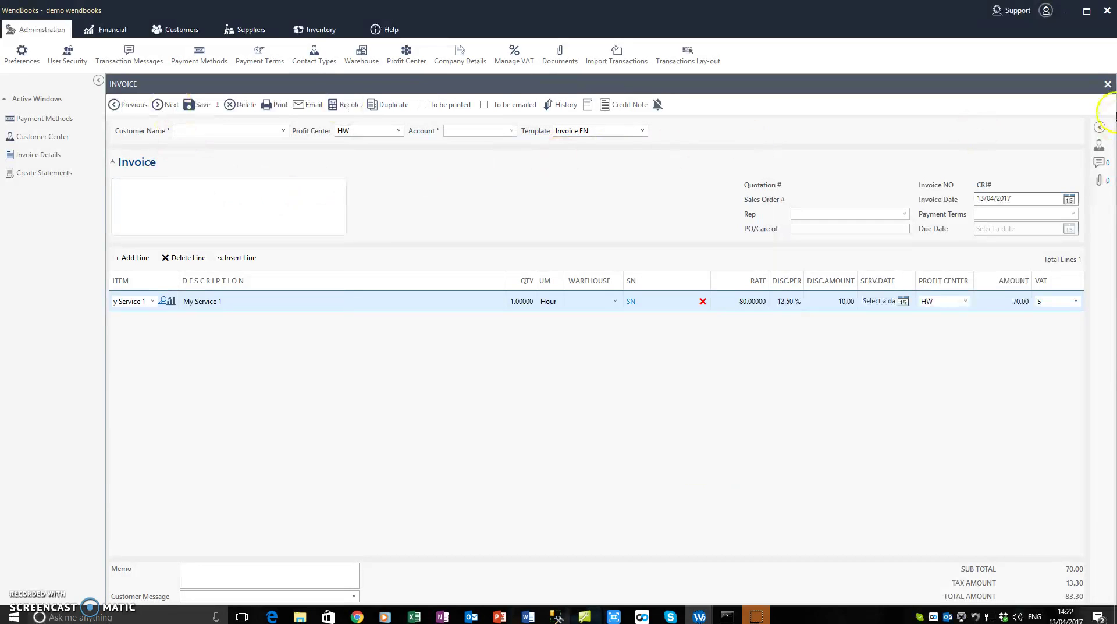
click(1108, 84)
click(567, 352)
Start a new invoice, go back to the previous saved invoice, and email it using the "Invoice with Payment Options" template
click(404, 106)
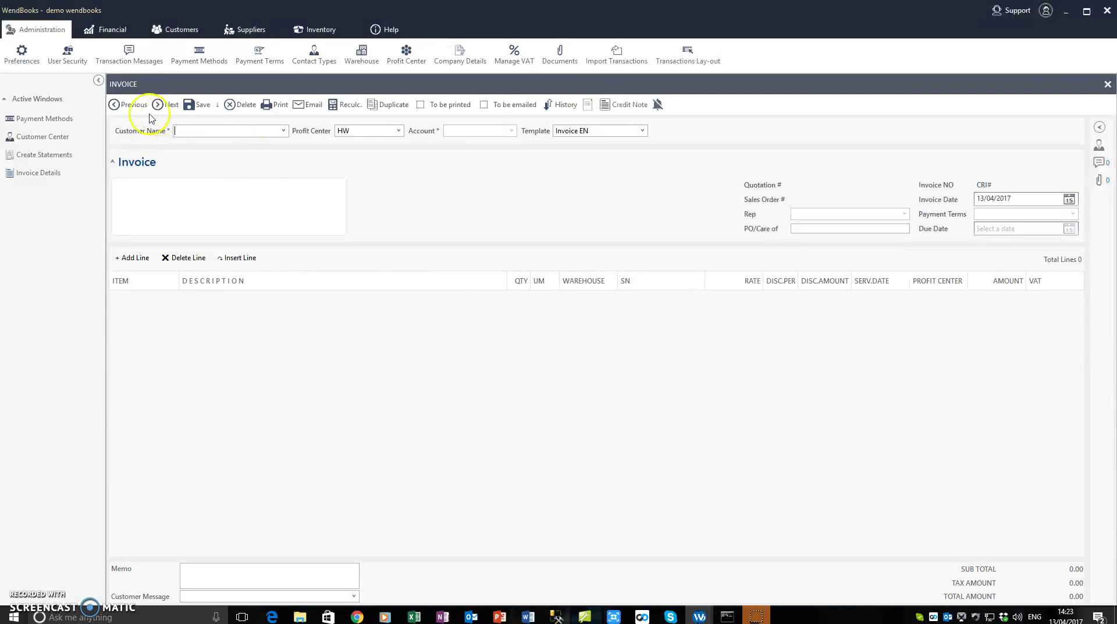
click(130, 108)
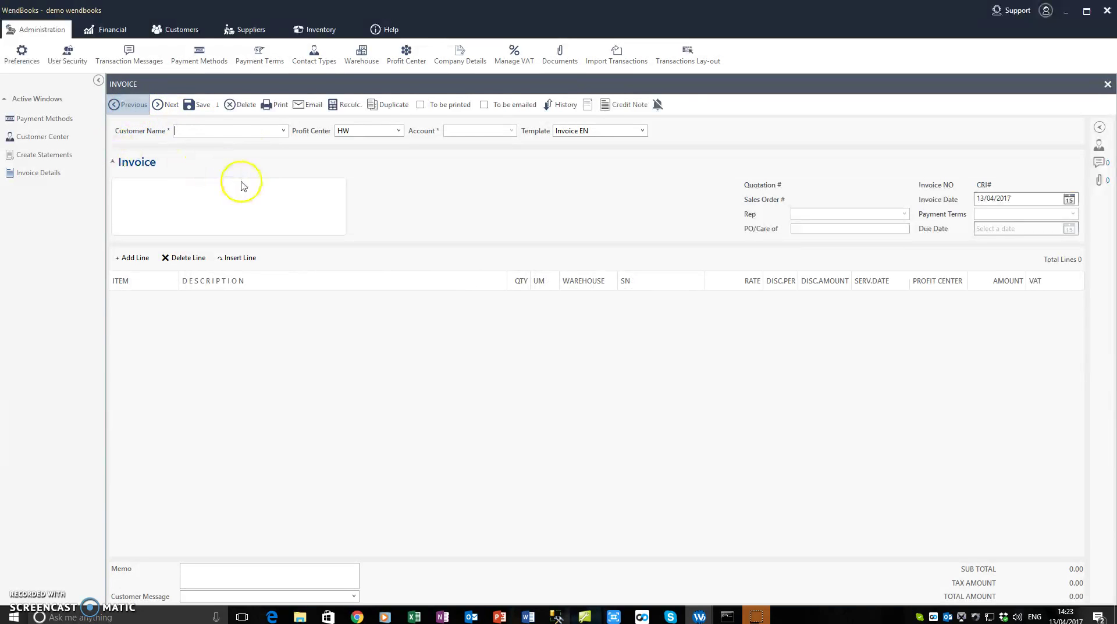
click(310, 105)
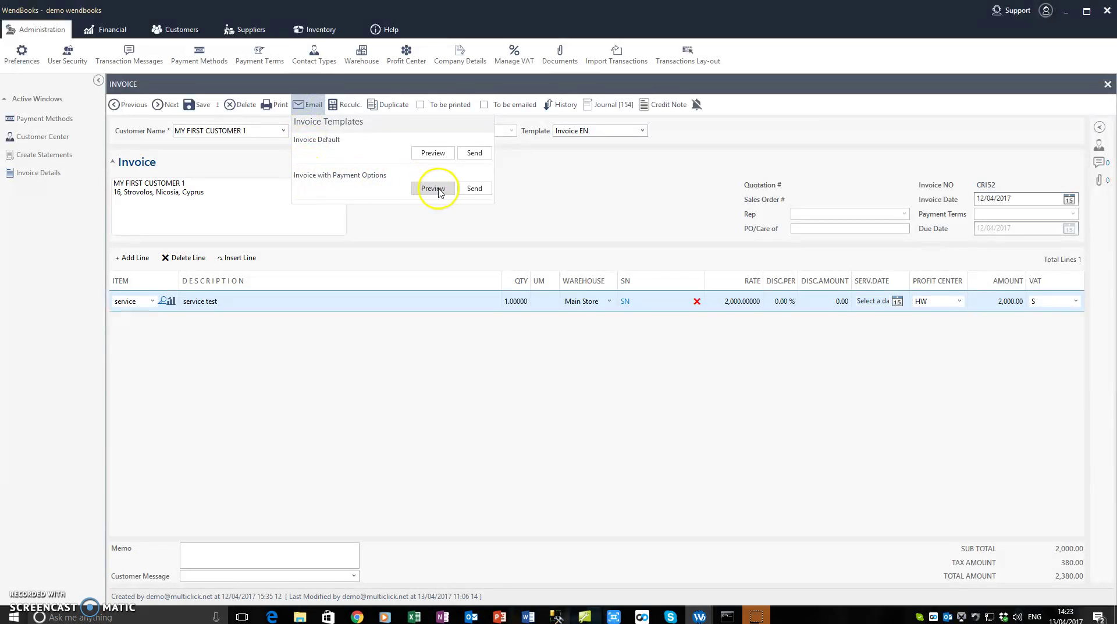
click(475, 190)
click(473, 317)
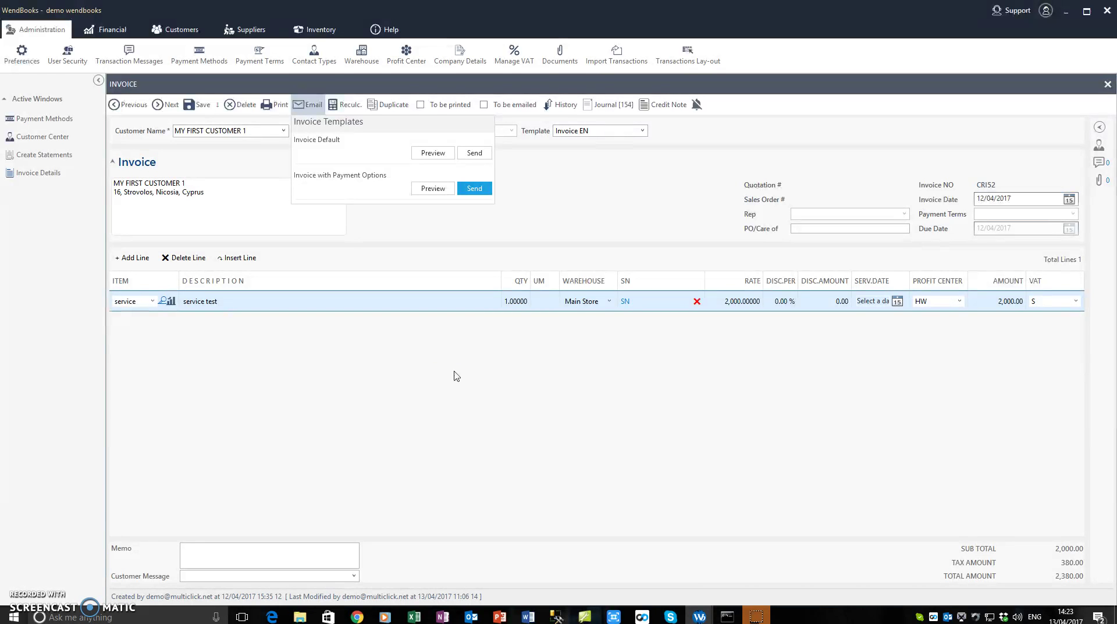
Switch to Outlook and view the generated invoice email with its filled-in tags, payment methods and PDF attachment
click(472, 617)
click(482, 591)
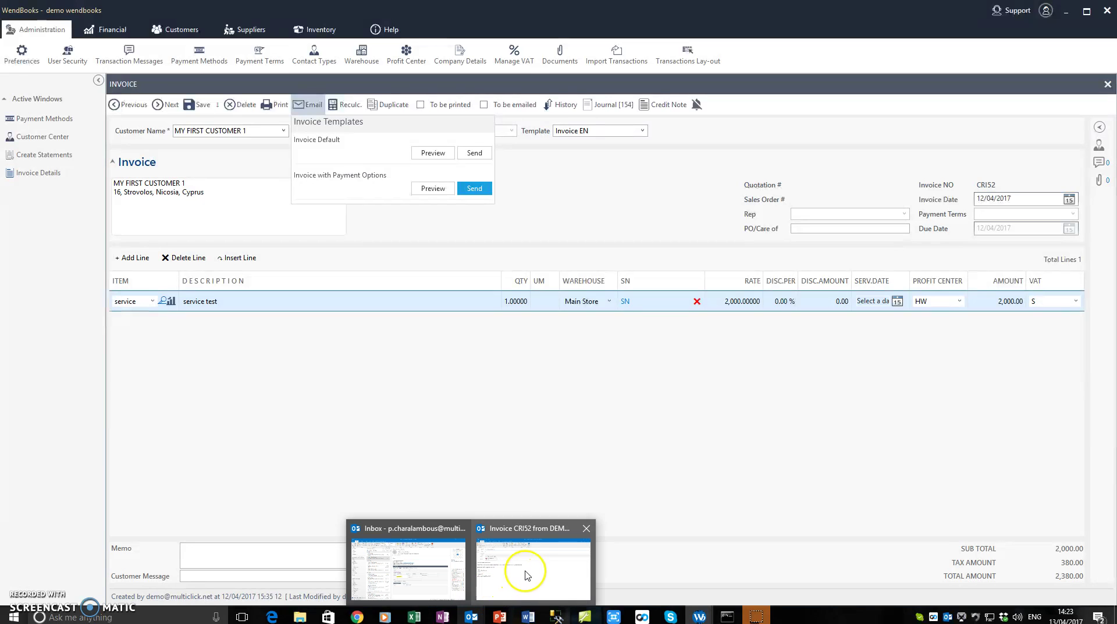
click(526, 575)
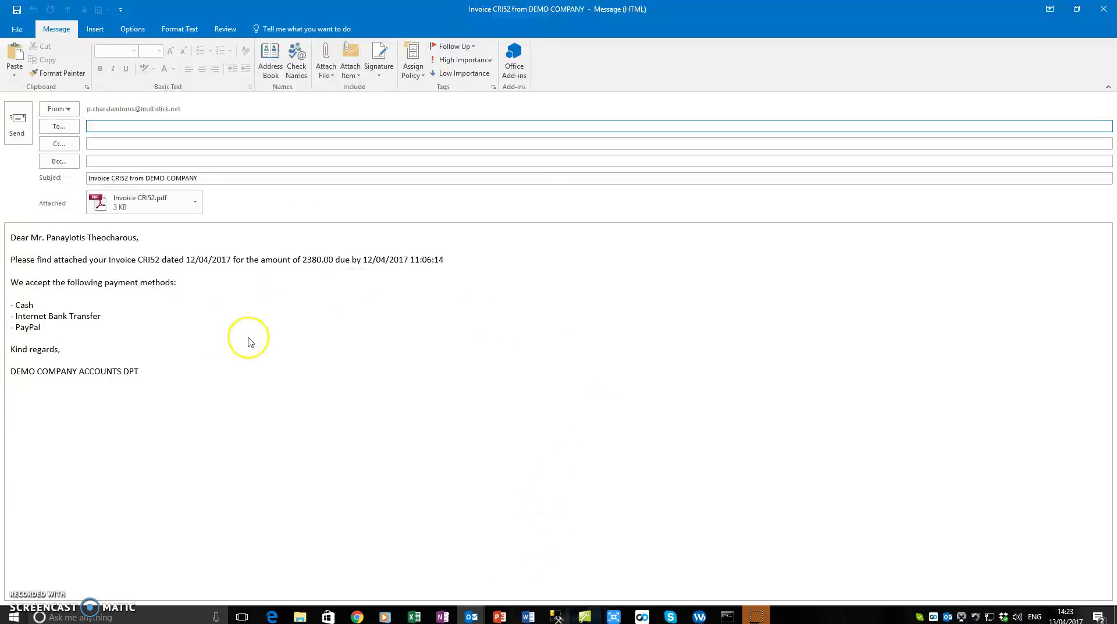
click(757, 616)
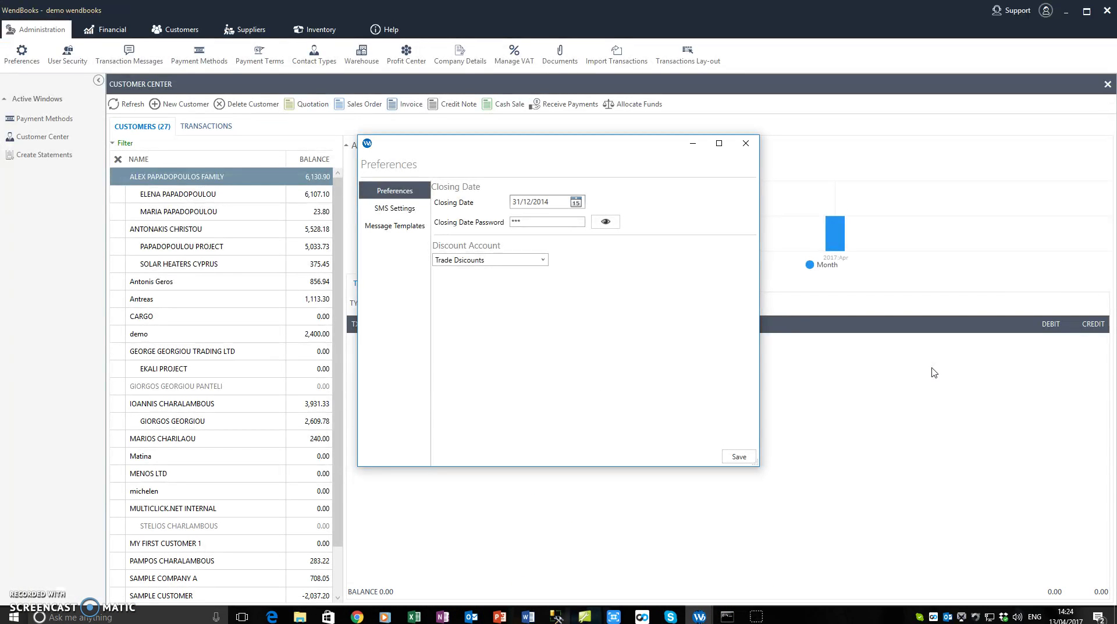